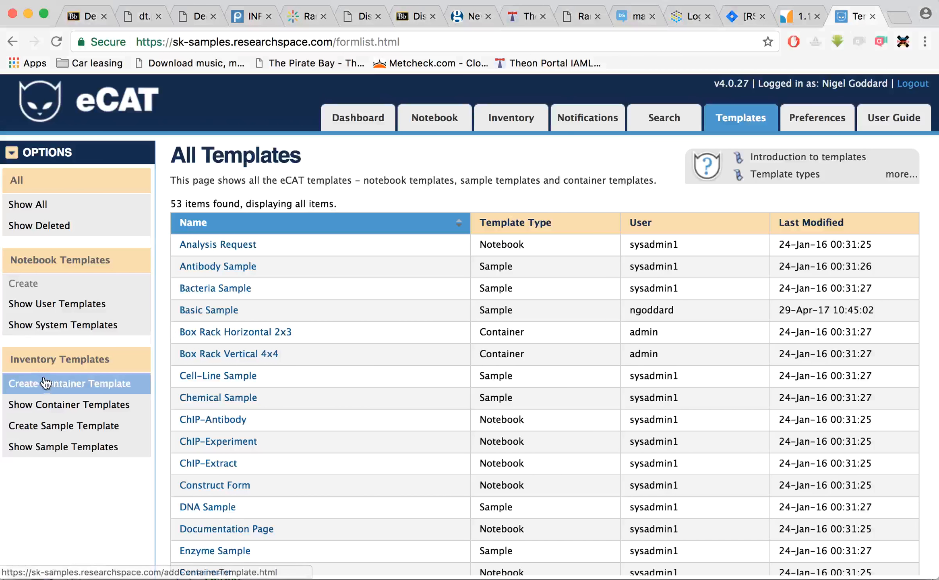
Start a container template of type Freezer Box named "6x5 Freezer box" with the description "Acme 6x5 Box"
left_click(47, 383)
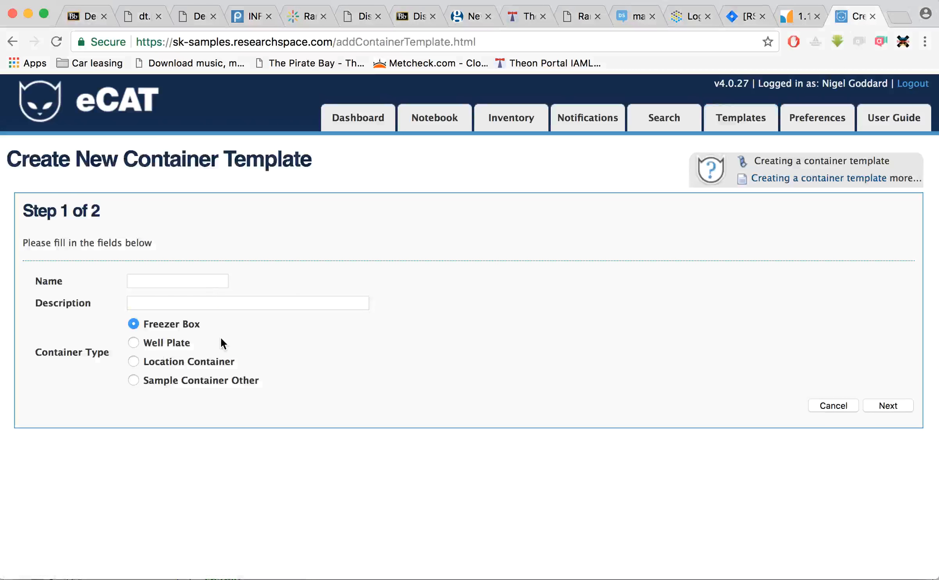
mouse_move(188, 324)
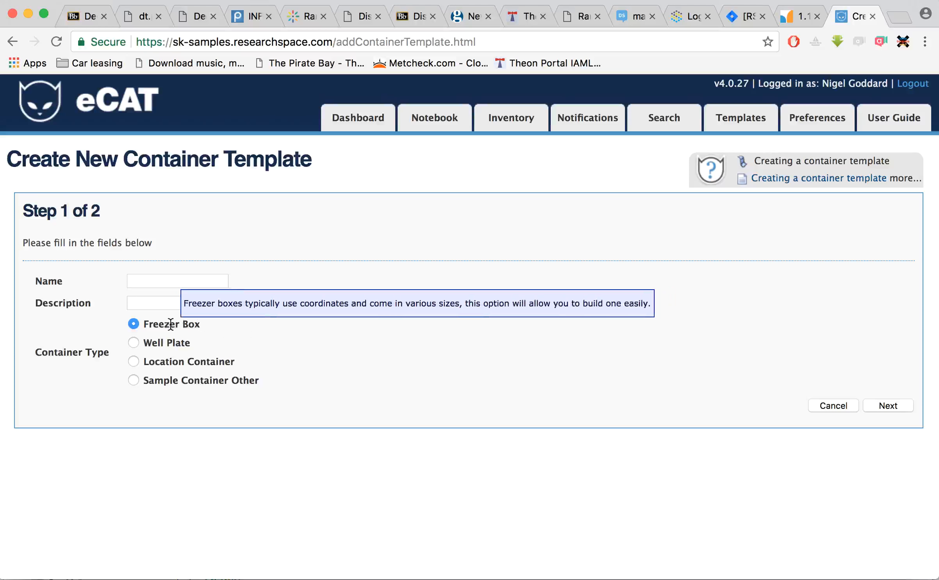
mouse_move(167, 342)
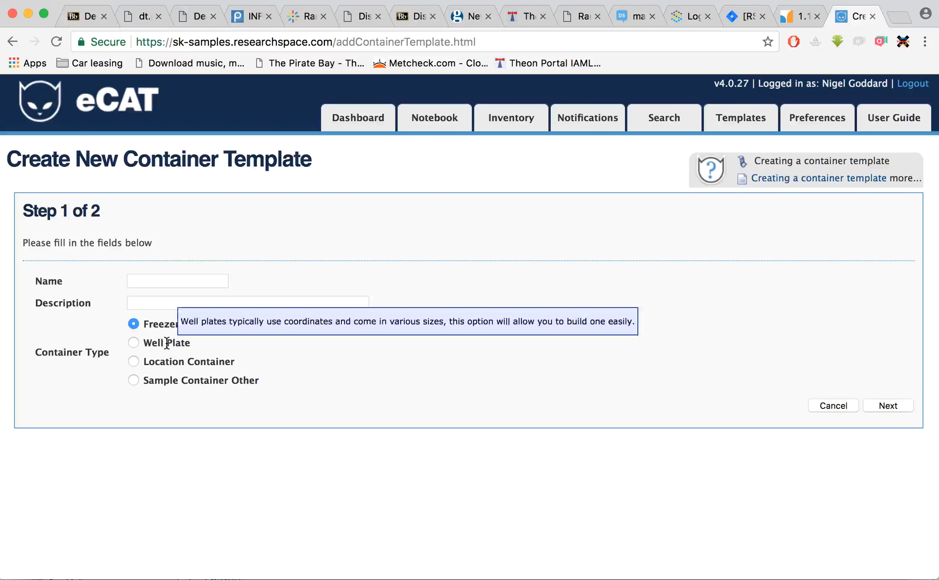
mouse_move(165, 379)
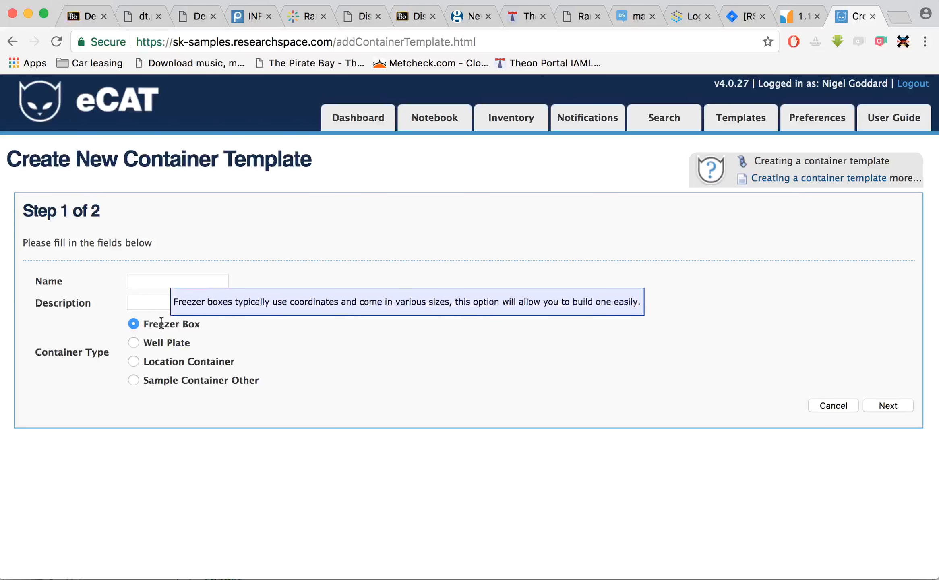
left_click(151, 282)
type("6x5")
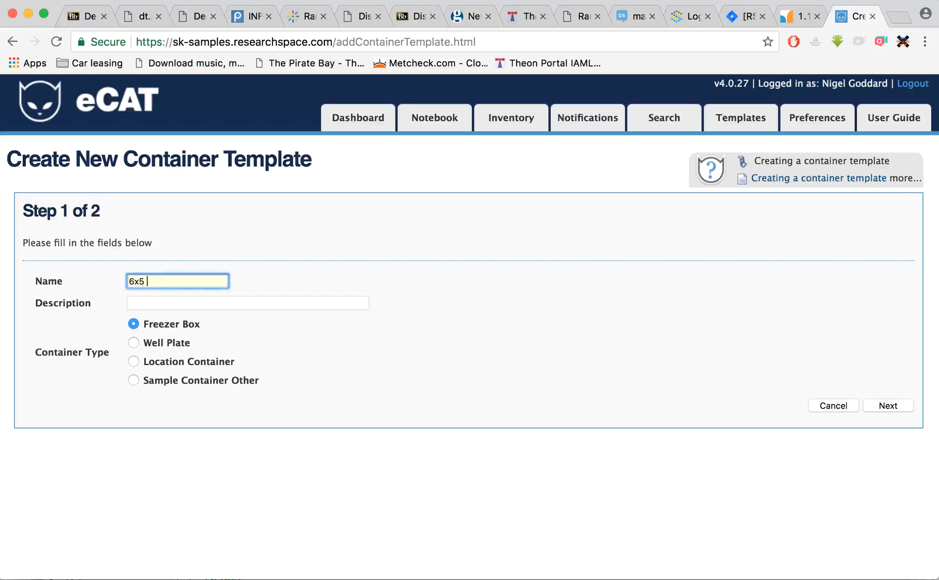
type(" Freezer box")
left_click(135, 304)
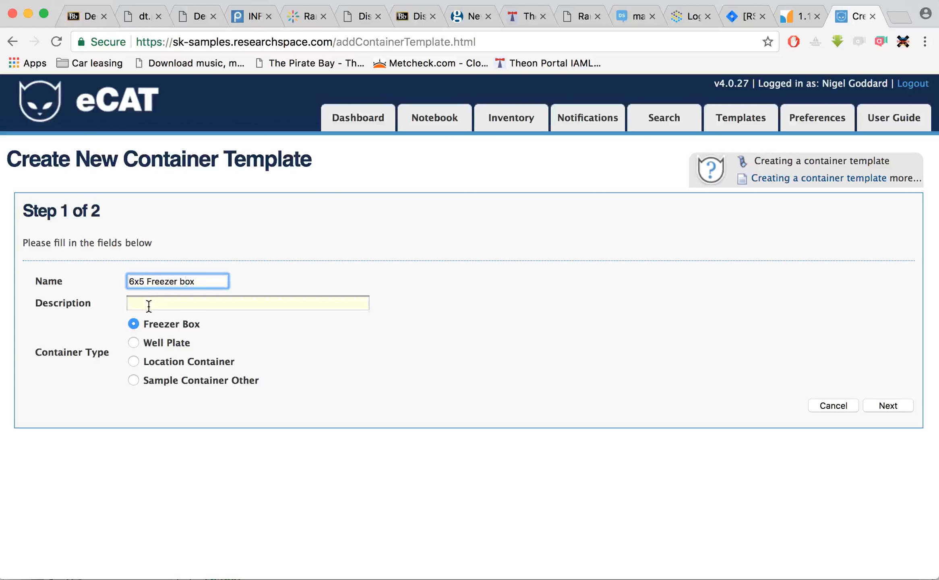
type("Acm")
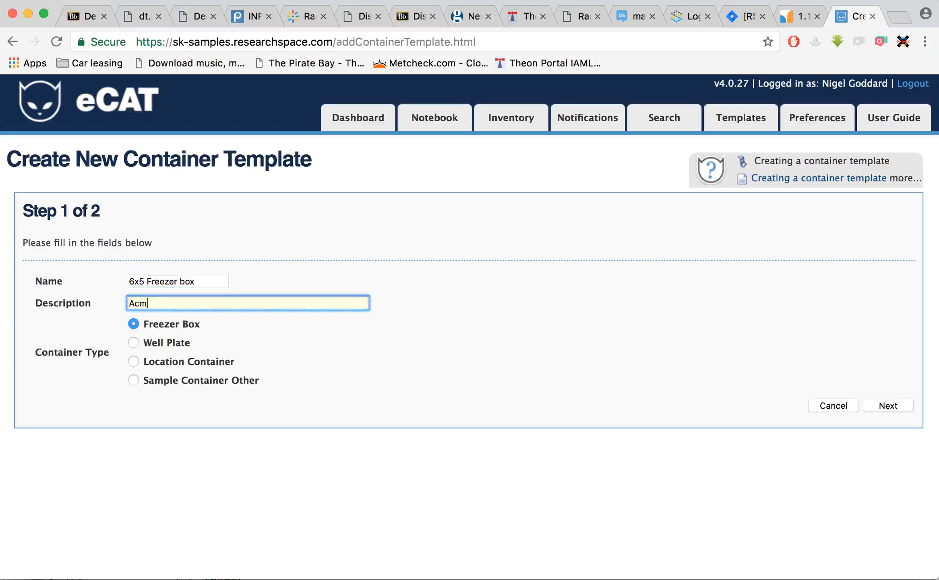
type("e 6x5 Box")
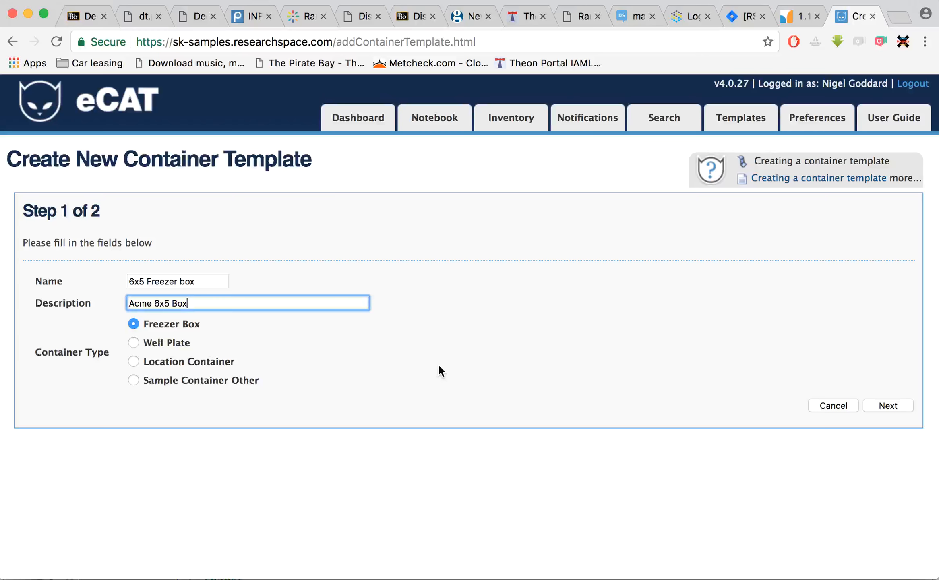
left_click(881, 405)
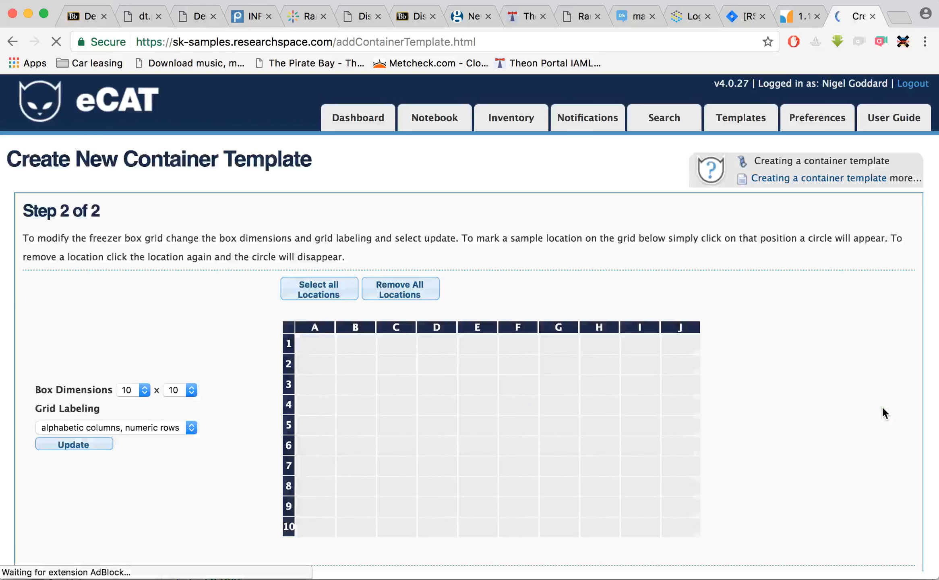
Update the freezer box grid to dimensions 6 x 5, keeping the alphabetic columns, numeric rows labeling
left_click(145, 389)
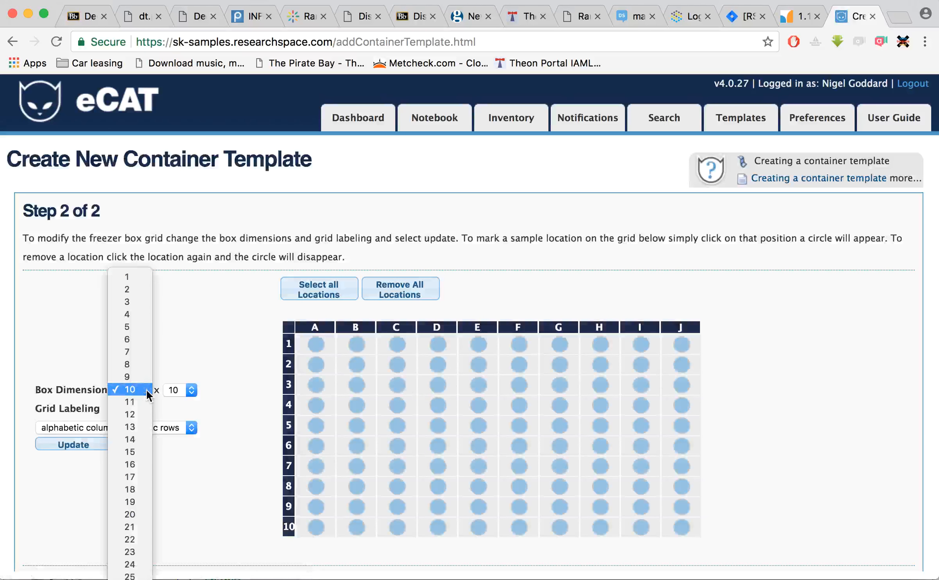
left_click(134, 340)
left_click(191, 390)
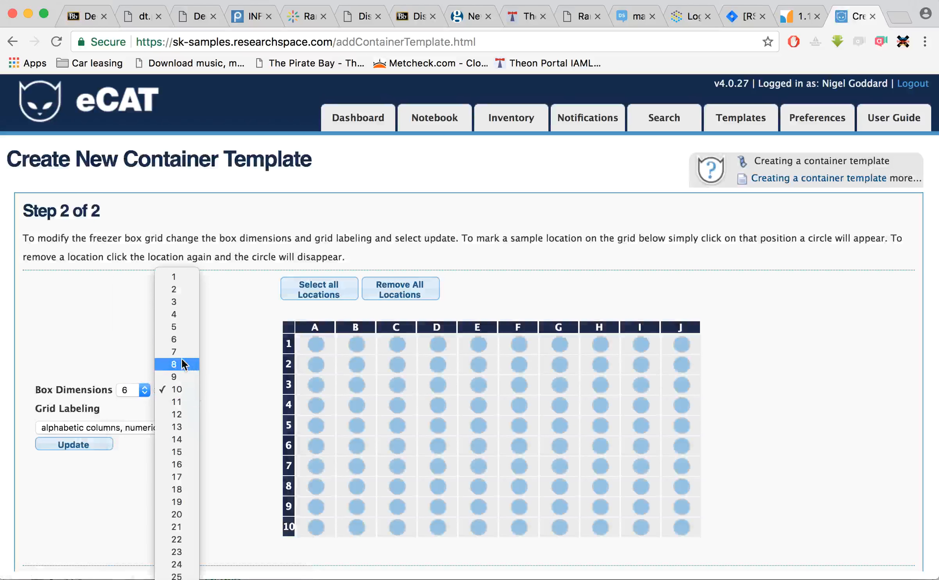
left_click(180, 327)
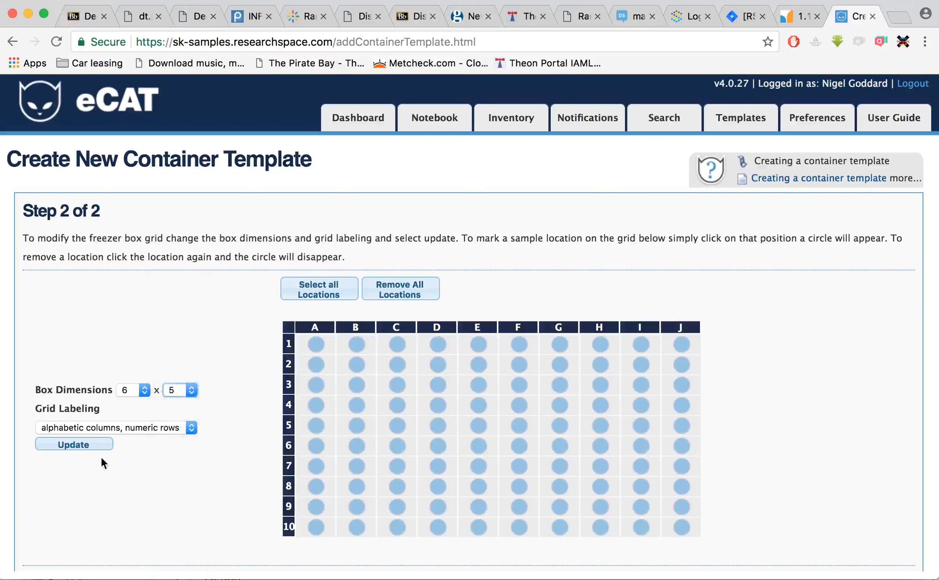
left_click(191, 427)
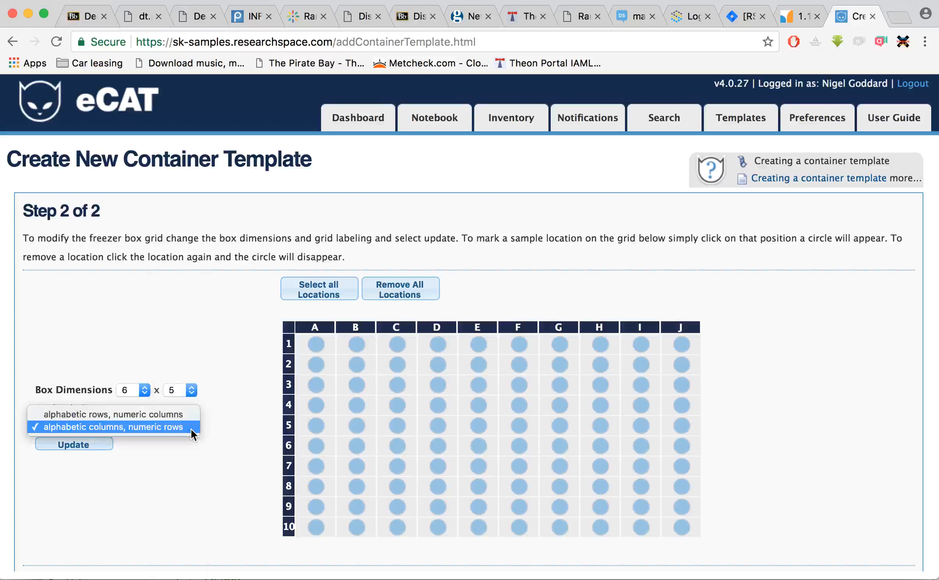
left_click(191, 427)
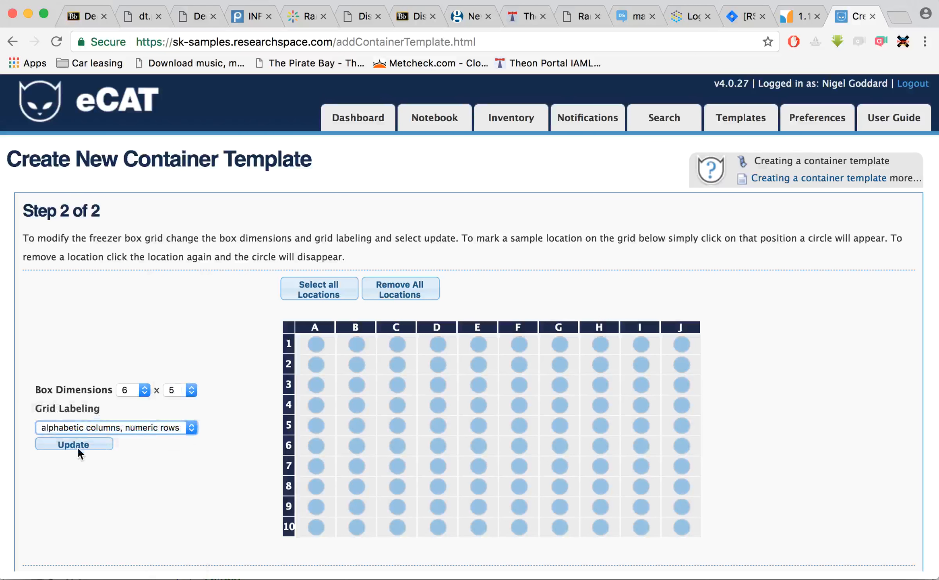
left_click(90, 443)
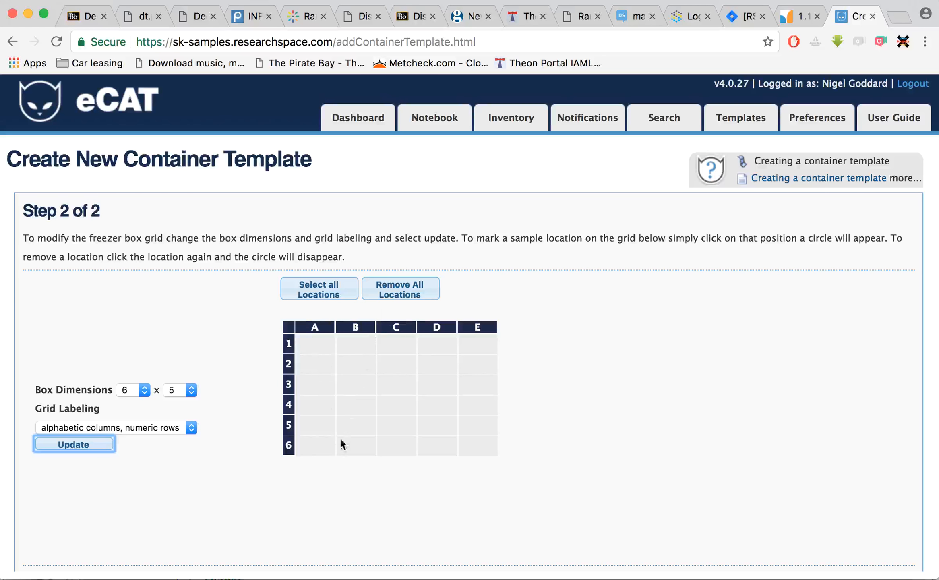
Mark every grid position as a sample location and finish the container template
left_click(314, 288)
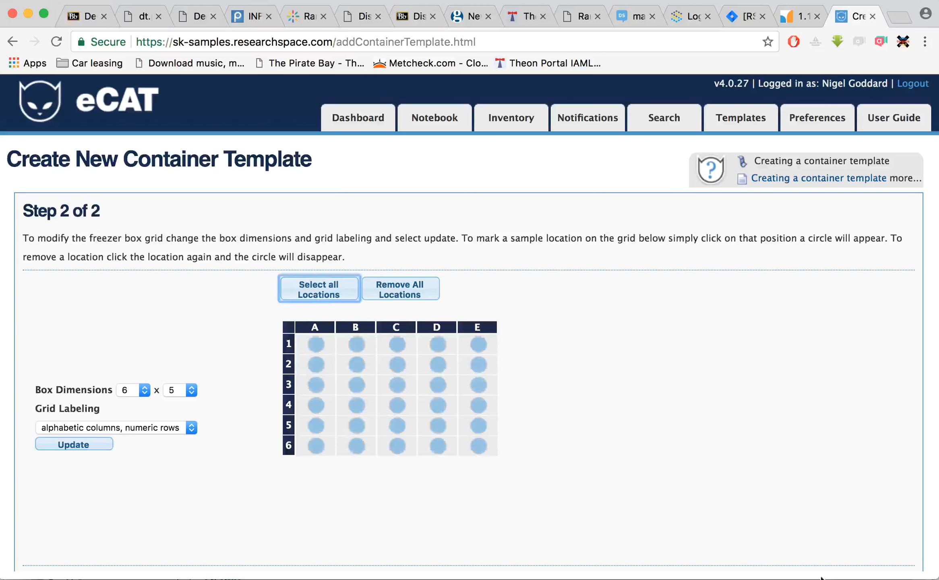
scroll(781, 533, "down", 2)
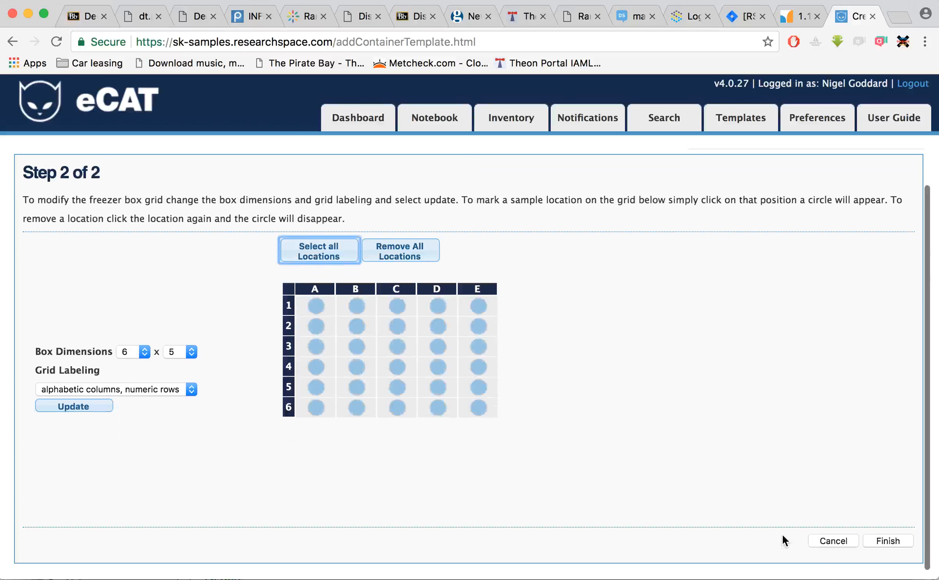
left_click(887, 539)
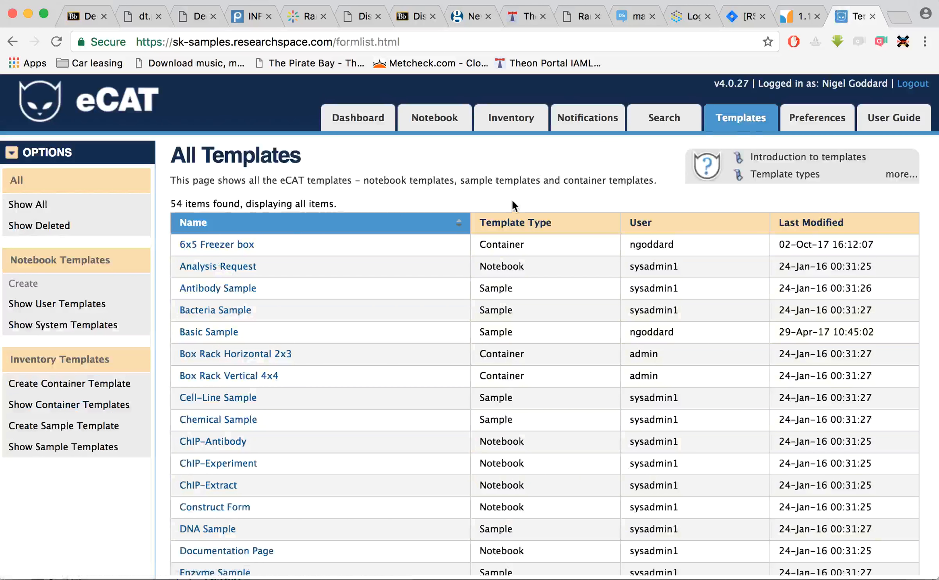
Start a new top-level inventory container based on the 6x5 Freezer box template
left_click(512, 119)
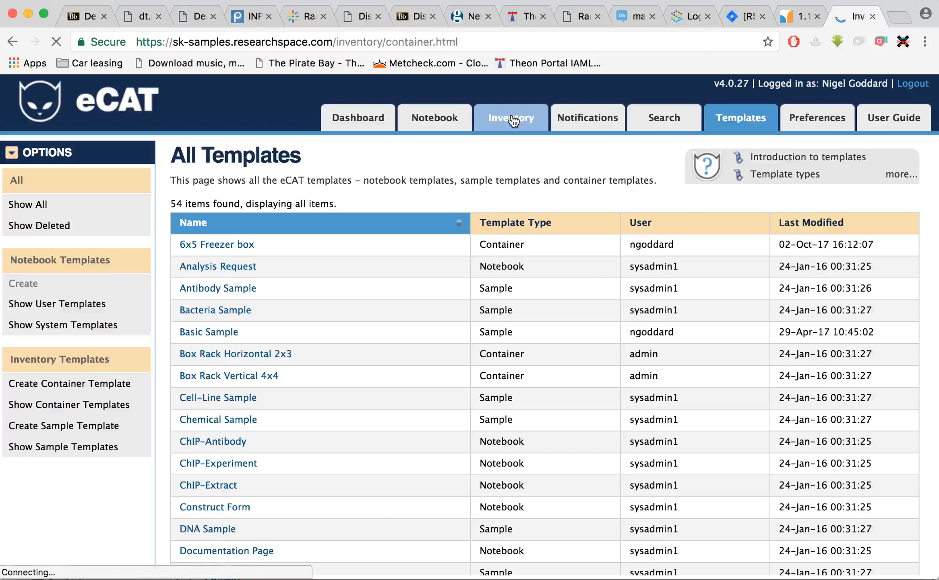
left_click(48, 336)
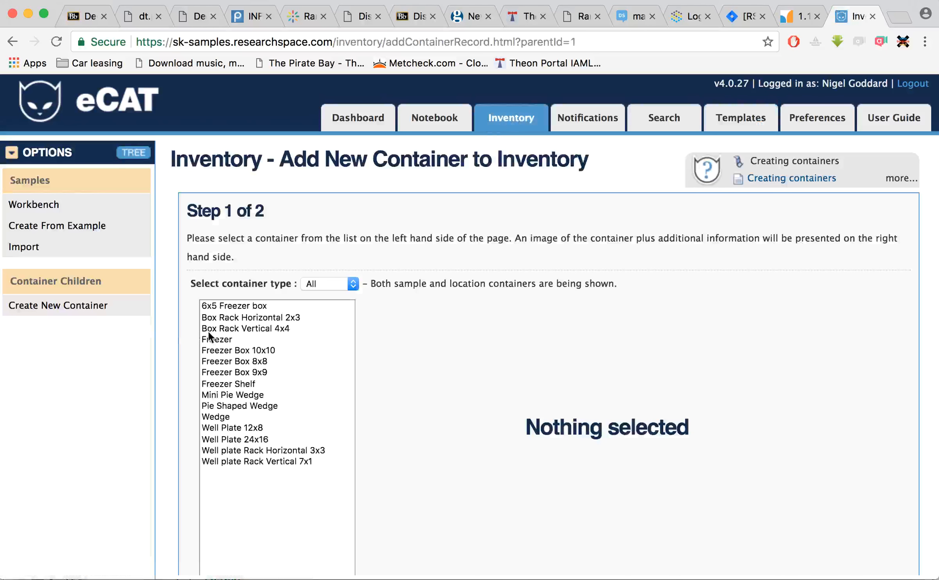
left_click(238, 307)
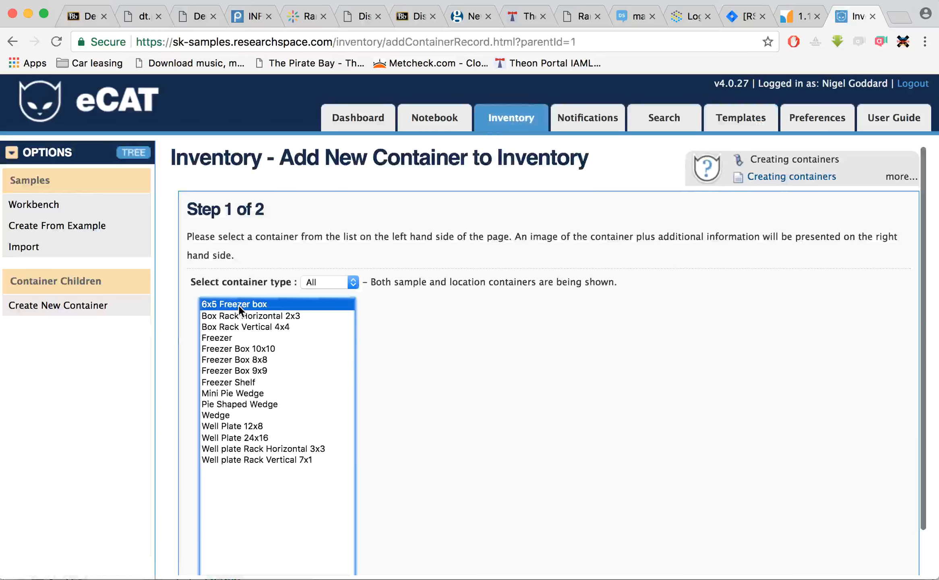
scroll(342, 381, "down", 2)
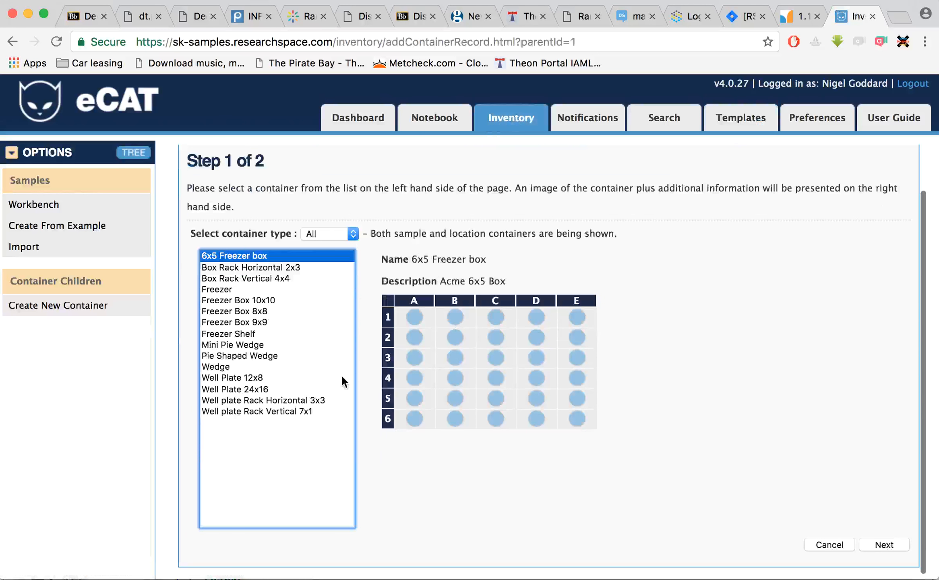
left_click(884, 544)
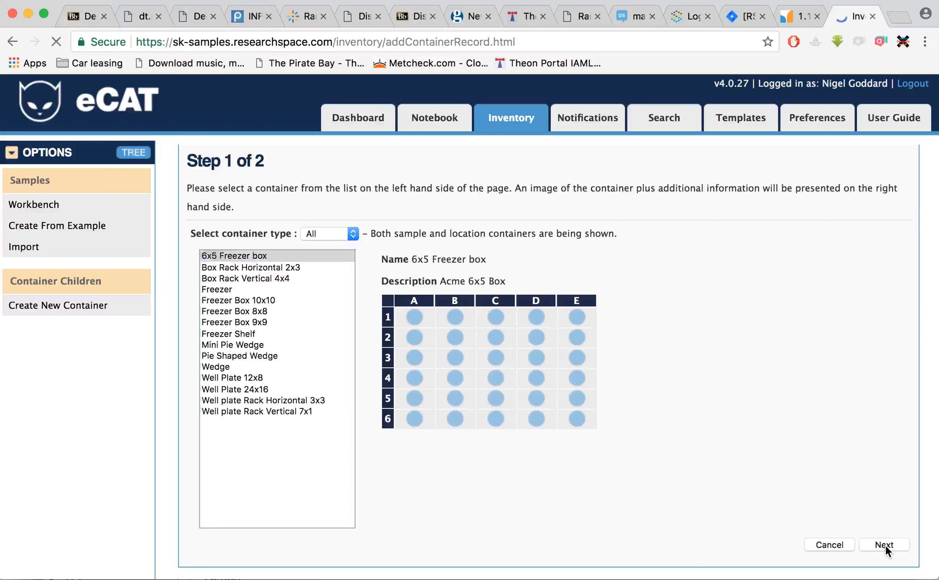
Name the container "Honeybee samples", describe it as "for that project", and finish adding it to the inventory
left_click(313, 277)
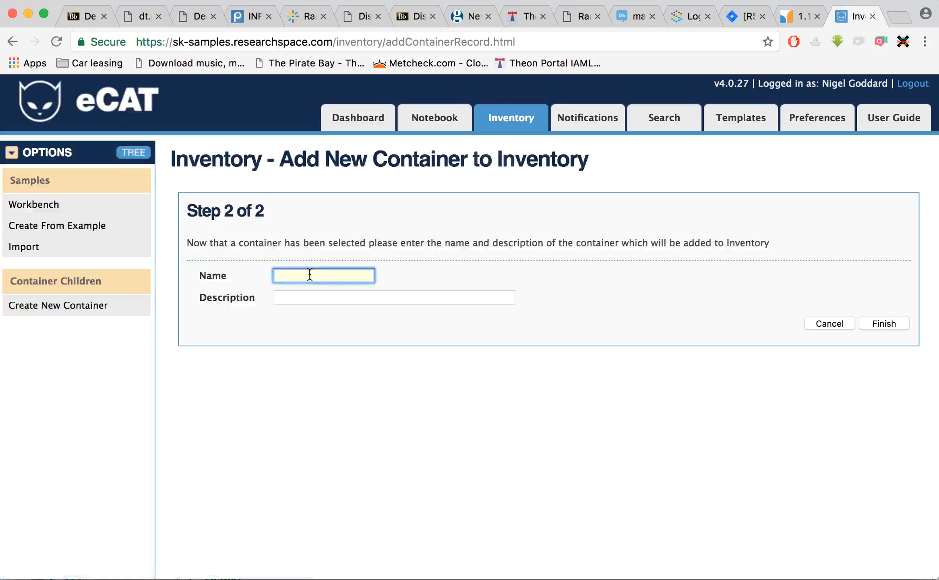
type("Honeybee samples")
left_click(309, 297)
type("for that proj")
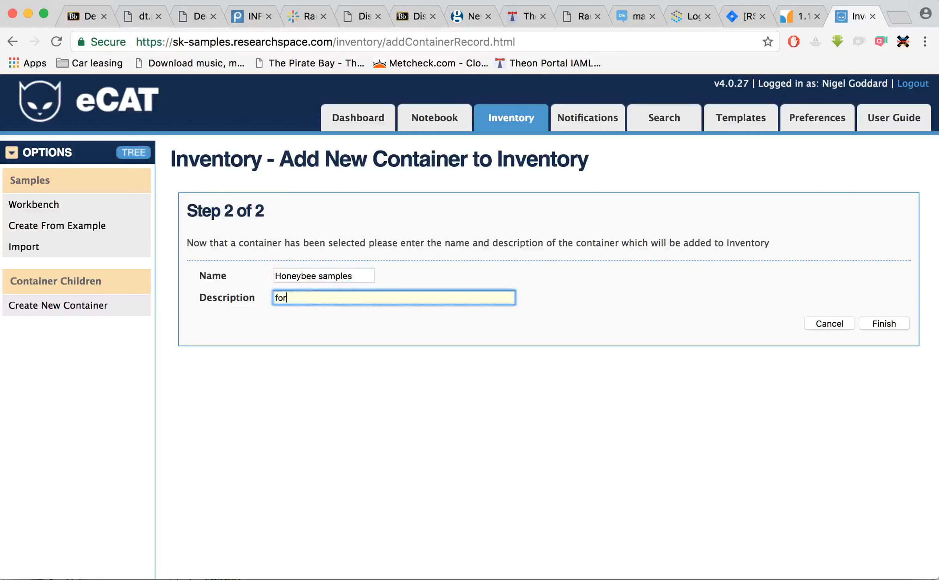
type("ect")
left_click(895, 323)
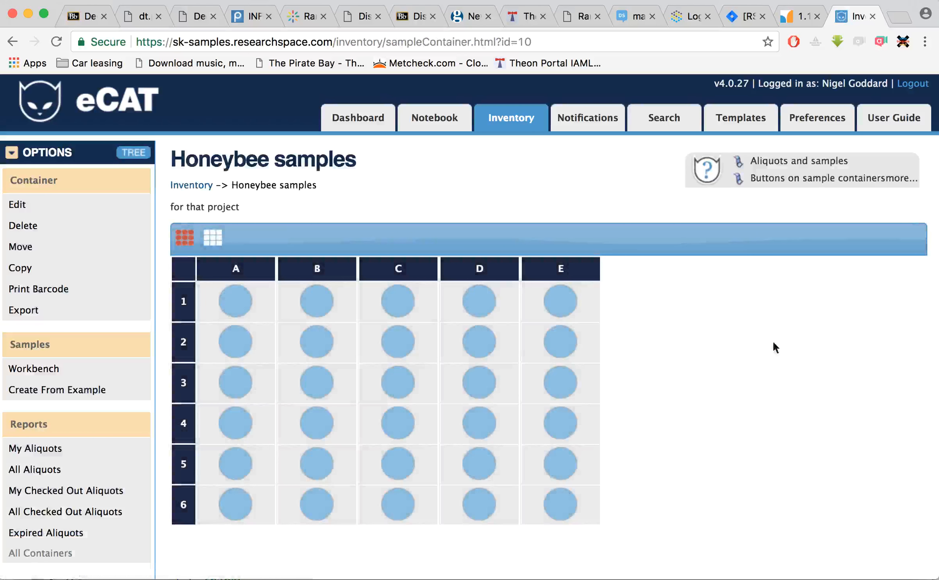
Return to the inventory overview and open the Honeybee samples container from there
left_click(202, 184)
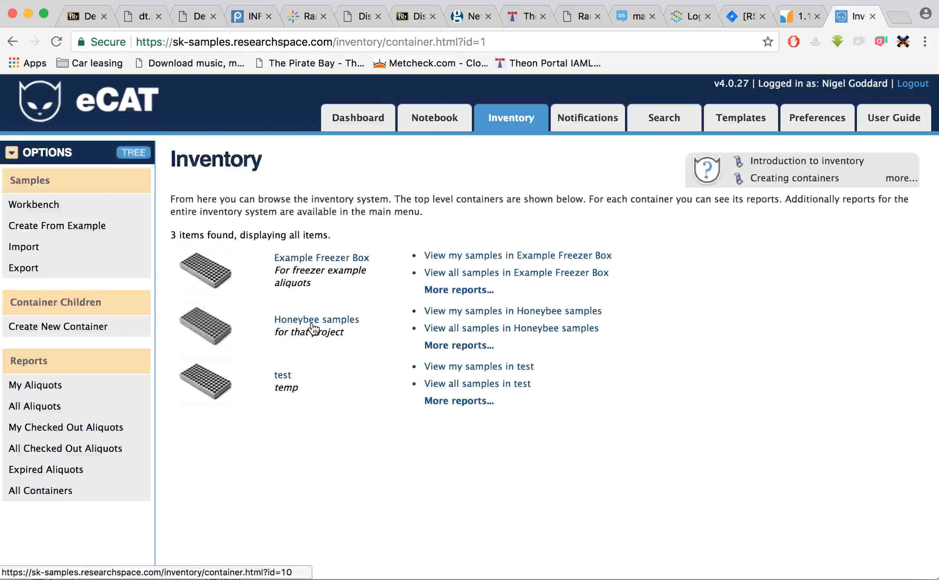
left_click(334, 323)
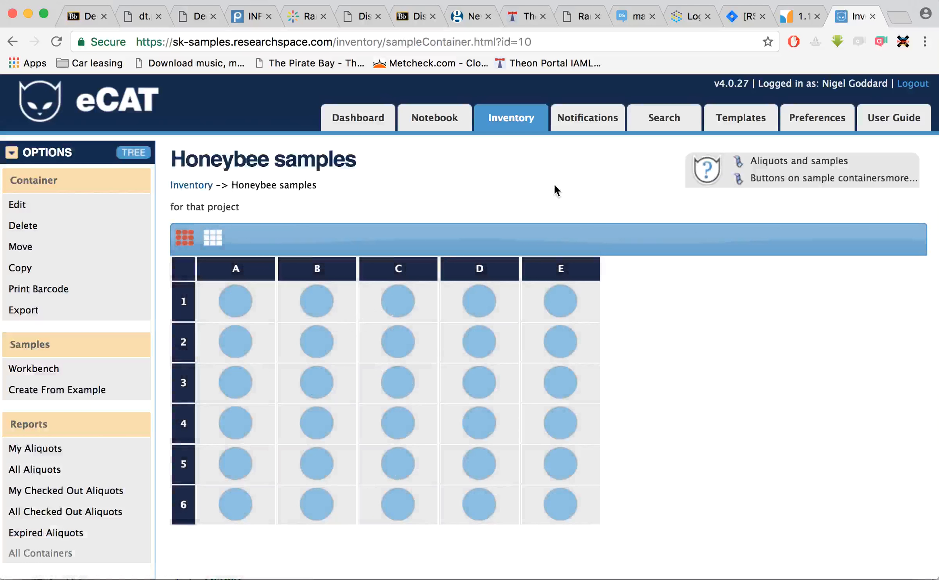
Start another container template and set its container type to Sample Container Other
left_click(737, 119)
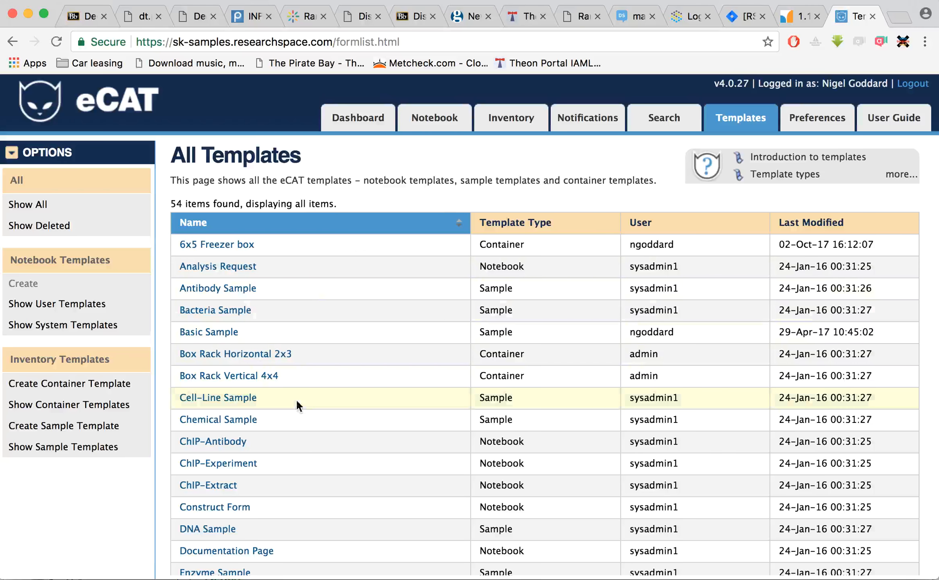
left_click(101, 383)
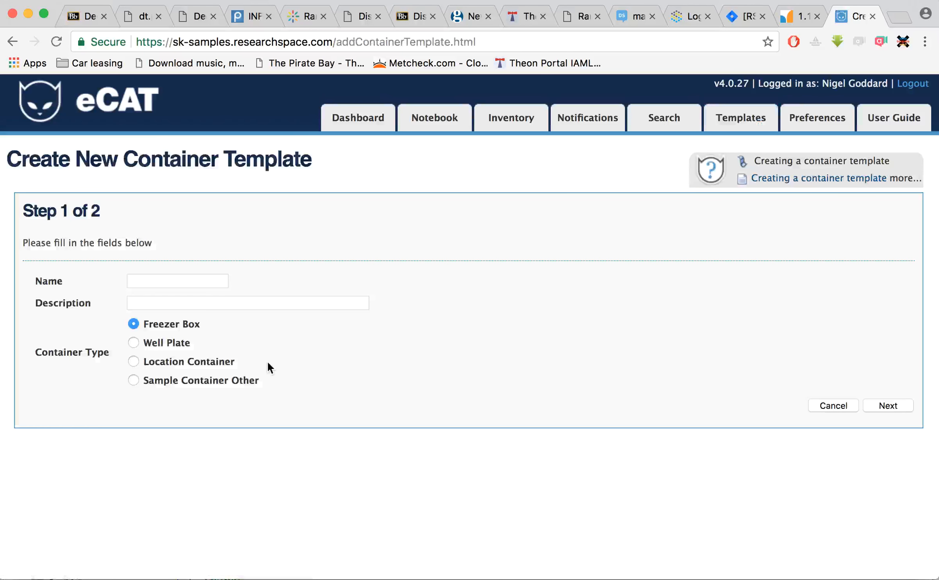
left_click(133, 380)
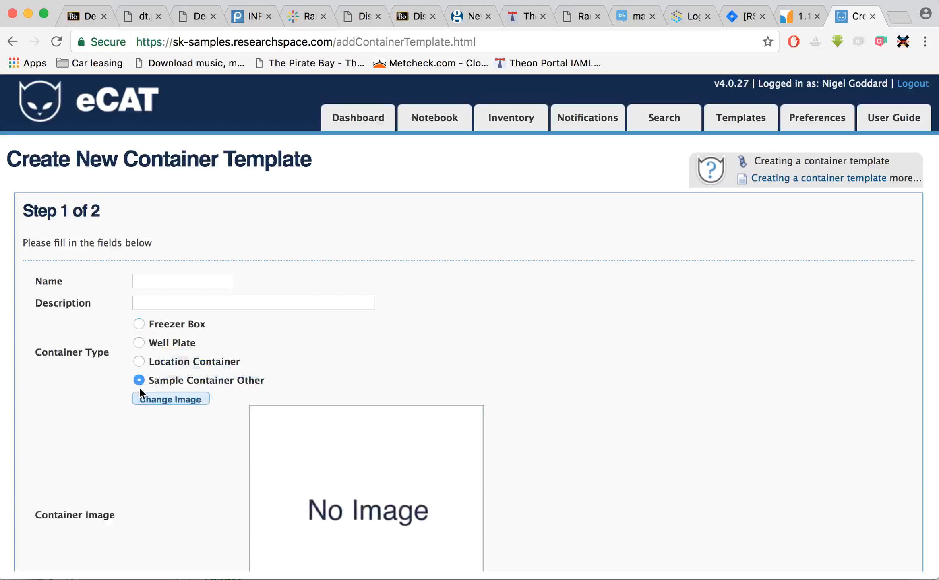
scroll(155, 454, "down", 3)
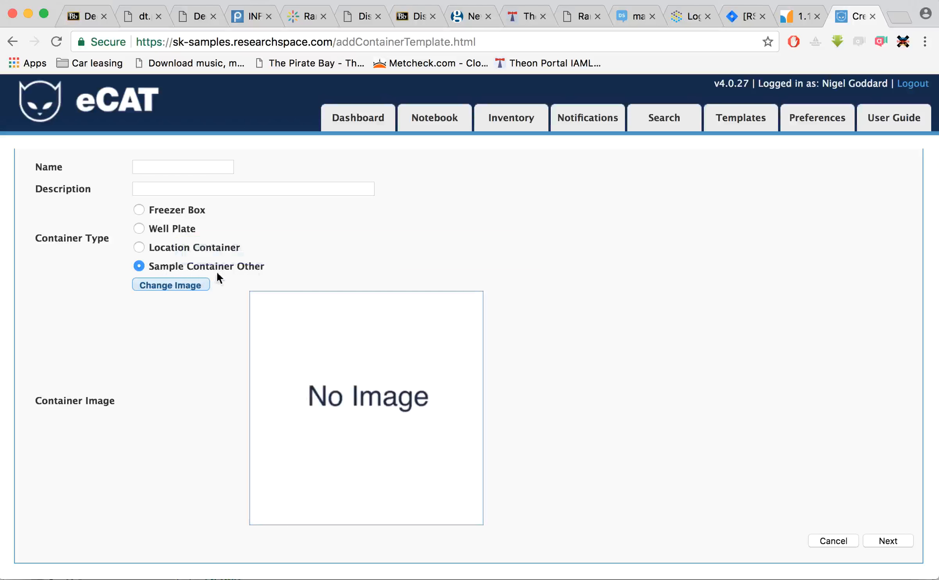
Upload fbox.jpg from the Desktop as the container image for the new template
left_click(169, 285)
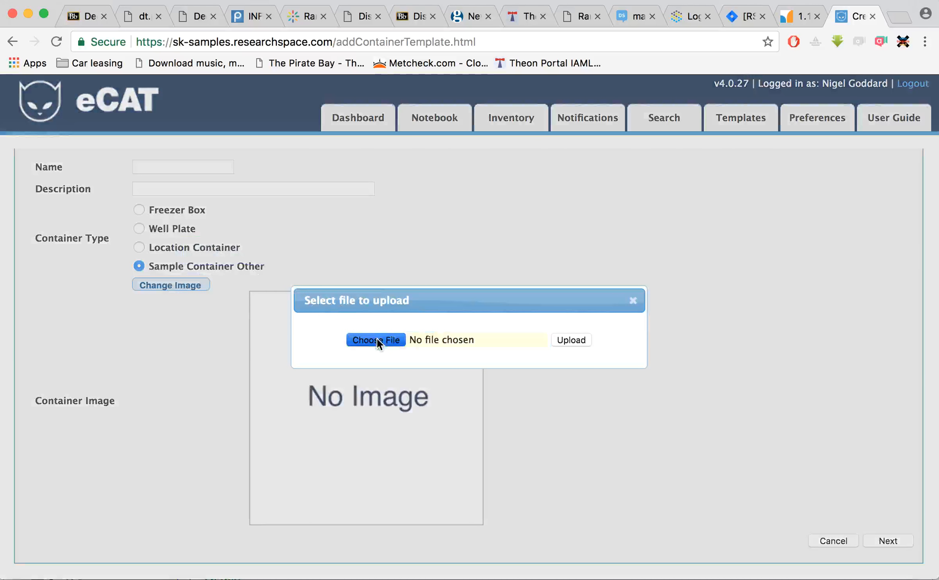
left_click(379, 343)
left_click(399, 133)
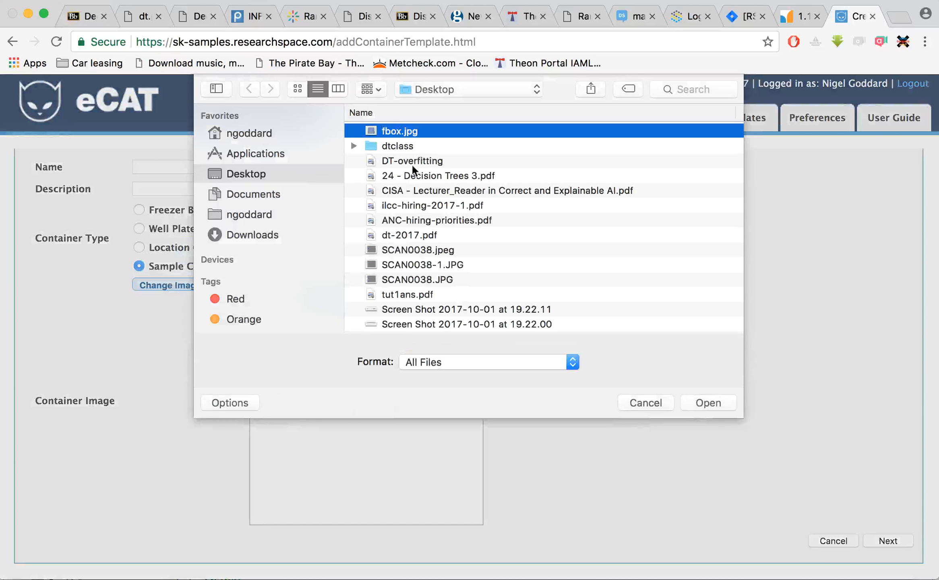
left_click(706, 404)
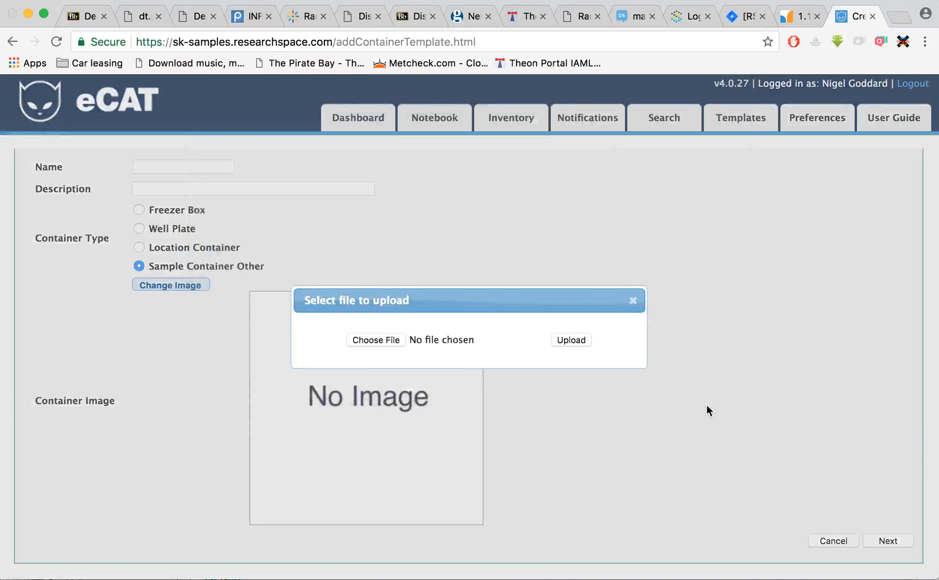
left_click(578, 341)
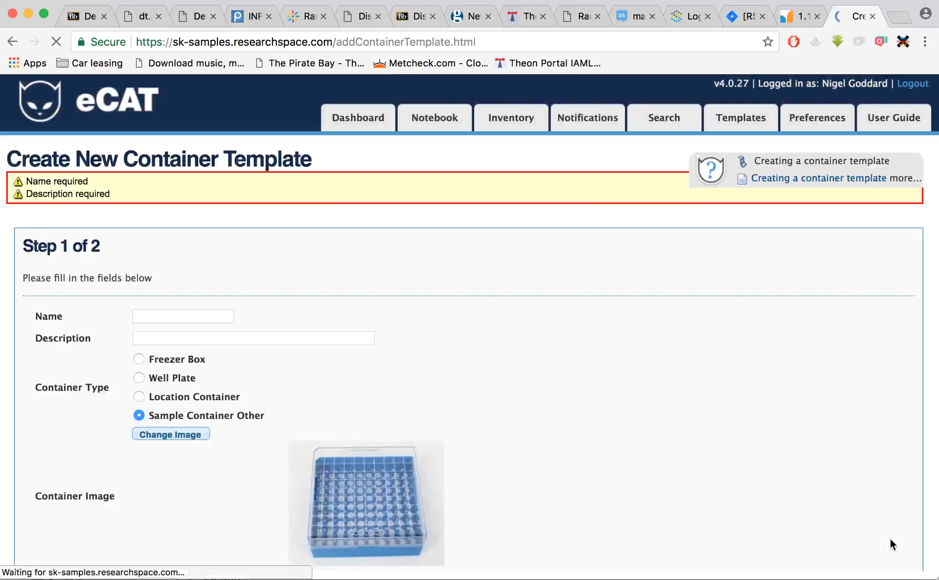
Name the container template "Rock Box", describe it as "for the rocks project", and continue to the sample location setup
left_click(155, 318)
left_click(155, 321)
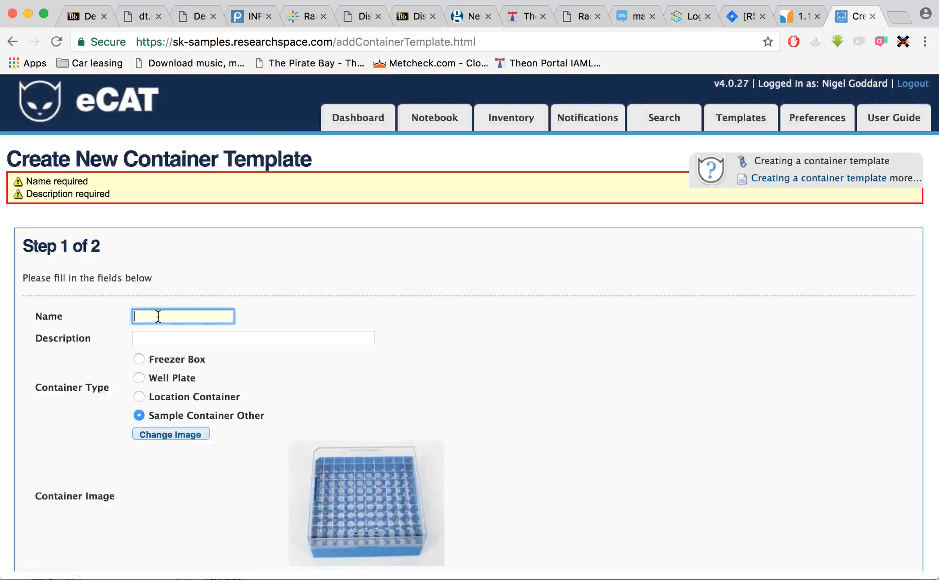
type("Rock Box")
left_click(171, 337)
type("for te")
key("BackSpace")
type("he rocks project")
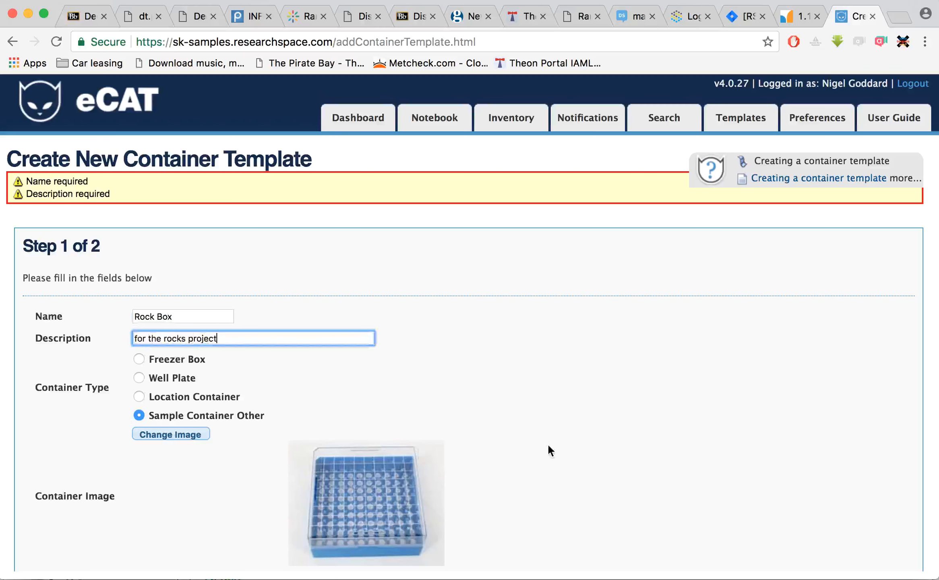
scroll(547, 445, "down", 2)
left_click(888, 539)
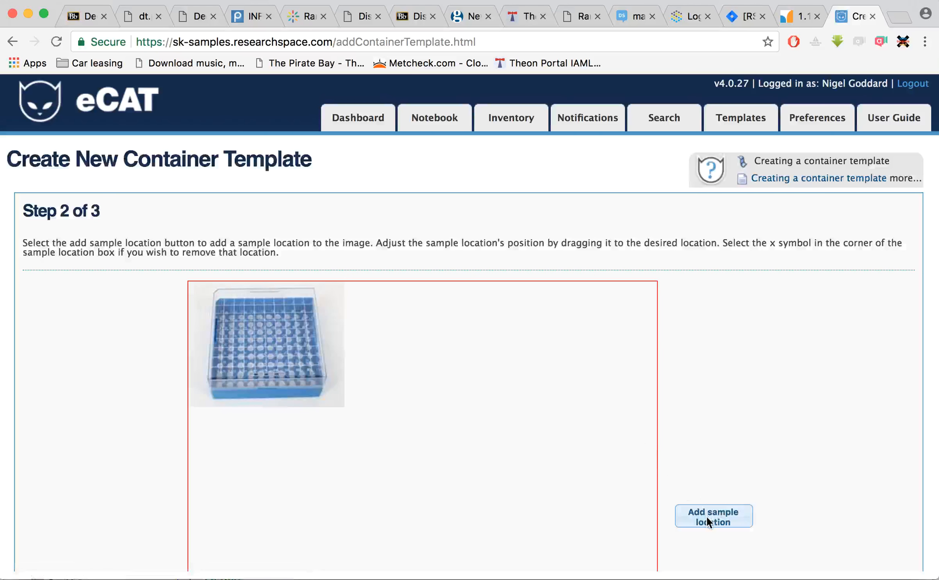
Place three sample locations side by side along the back row of the box image and finish the template
left_click(706, 516)
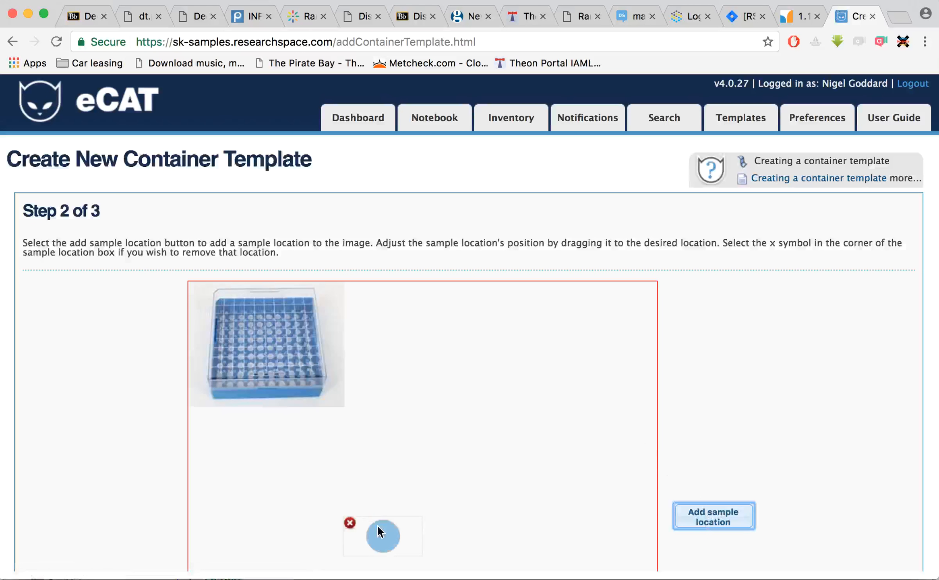
left_click_drag(384, 533, 234, 311)
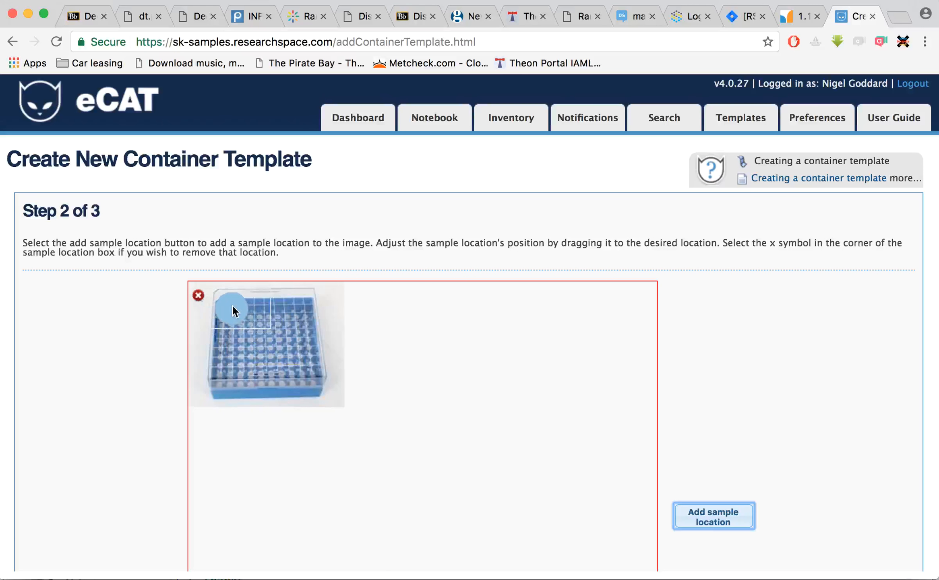
left_click(734, 521)
left_click_drag(391, 537, 283, 311)
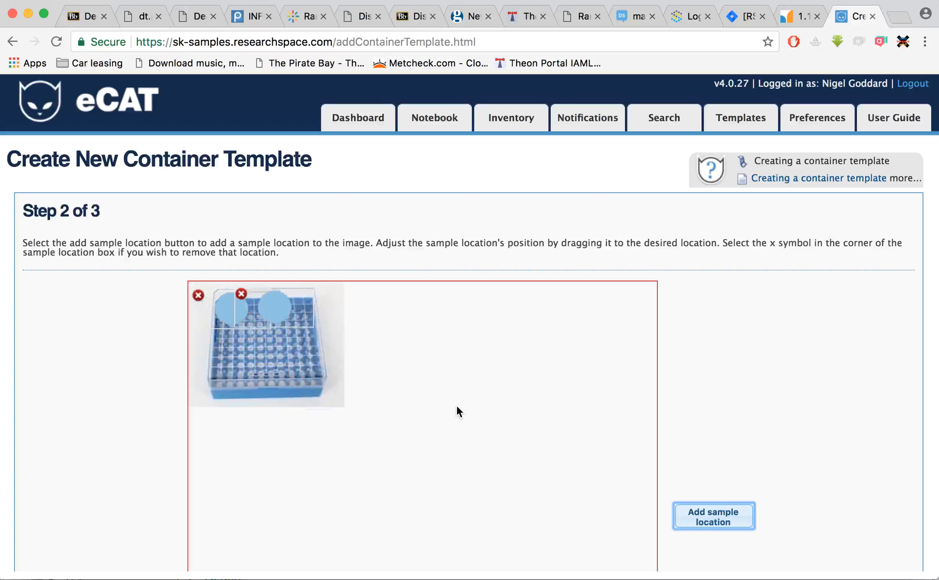
left_click(719, 517)
left_click_drag(388, 545, 316, 319)
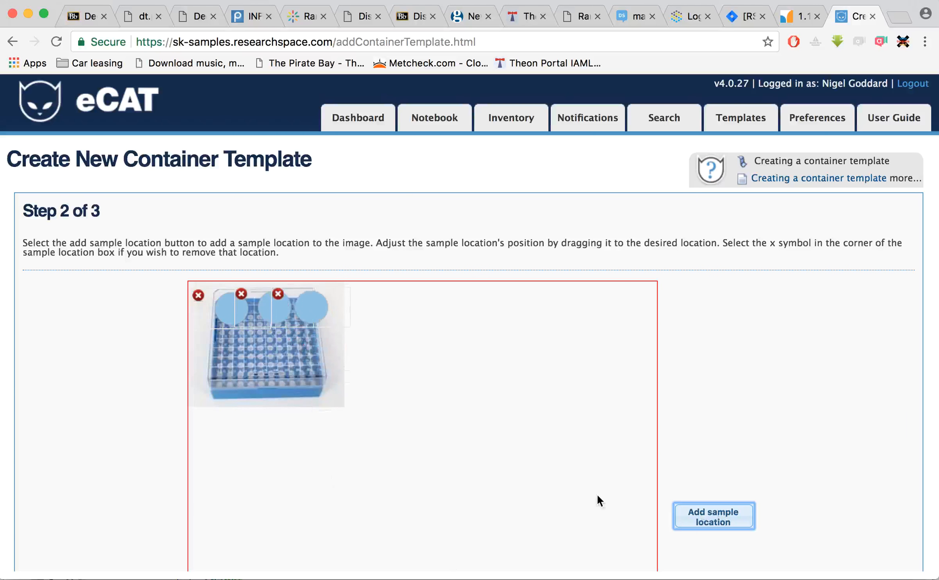
scroll(597, 495, "down", 5)
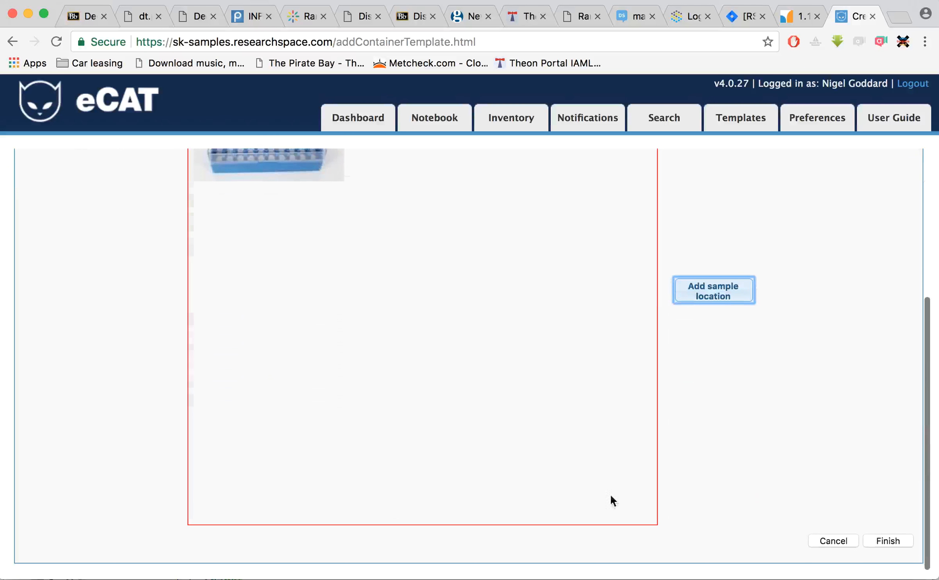
left_click(880, 537)
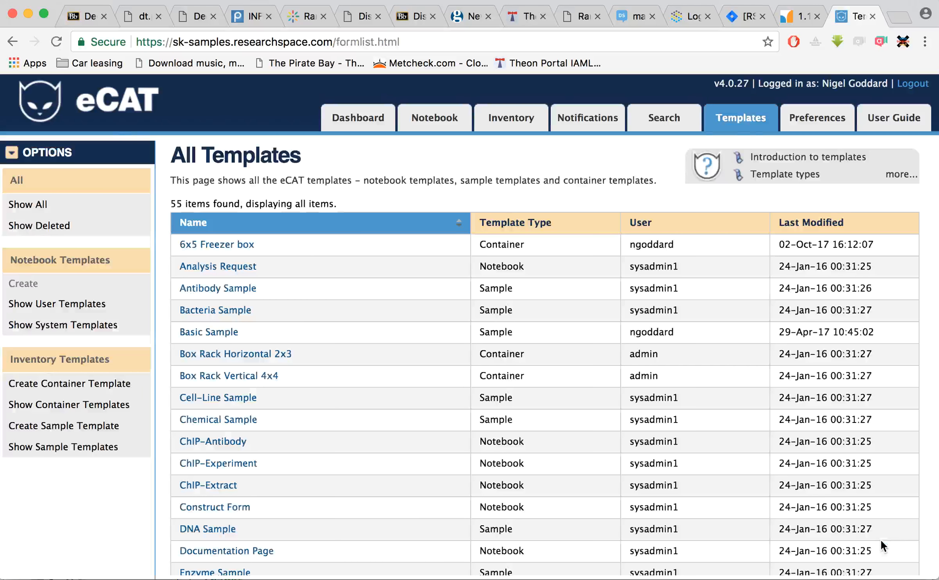
Locate the Rock Box template in the template list and start a new top-level inventory container based on it
scroll(262, 412, "down", 2)
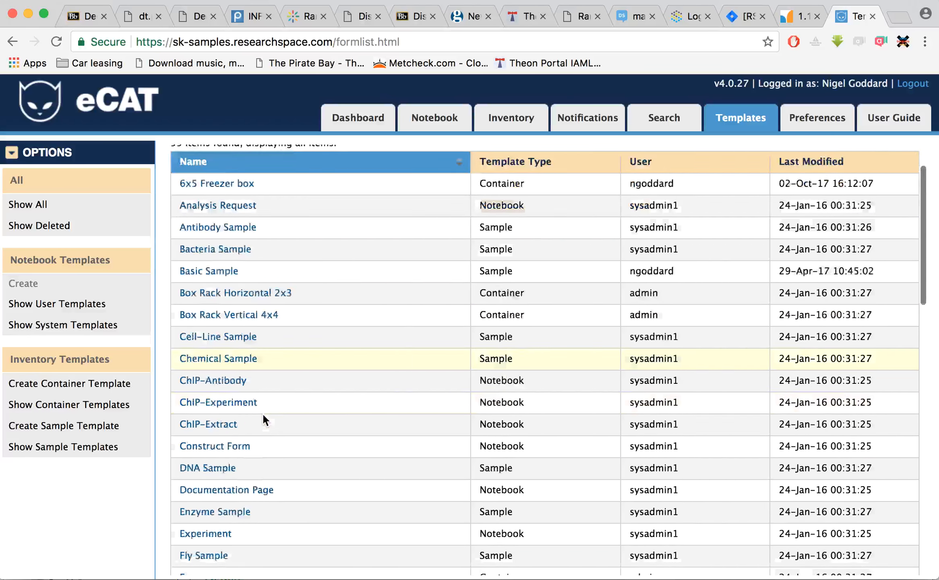
scroll(262, 412, "down", 15)
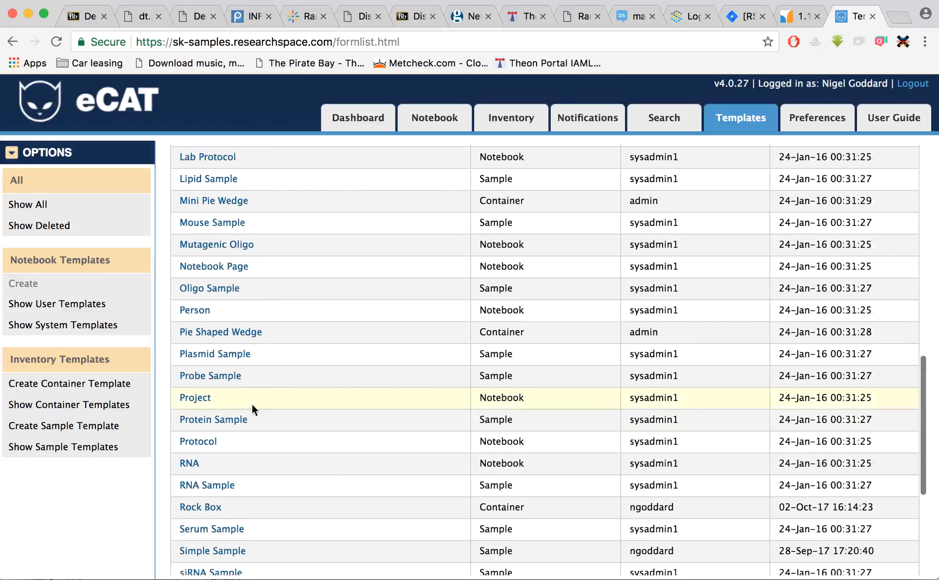
scroll(220, 464, "down", 2)
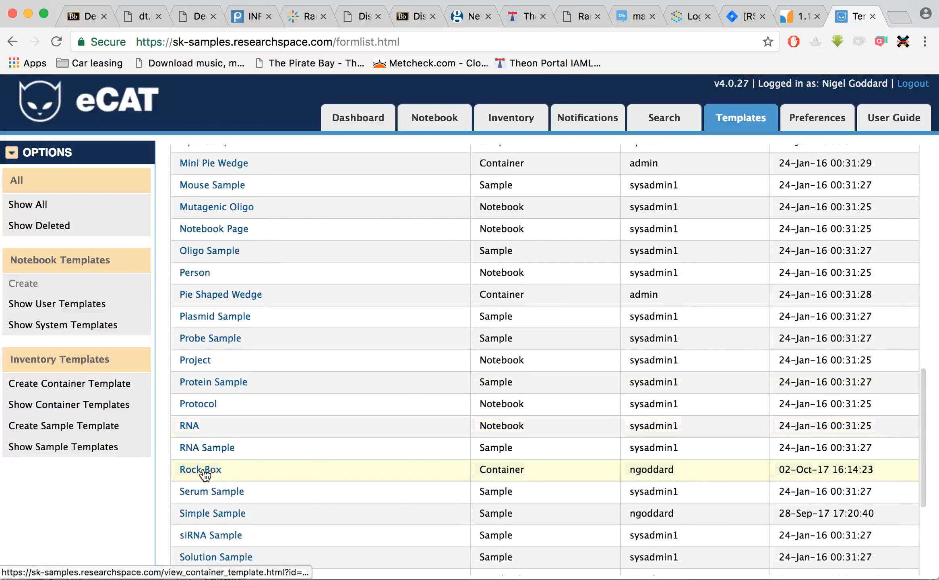
left_click(511, 121)
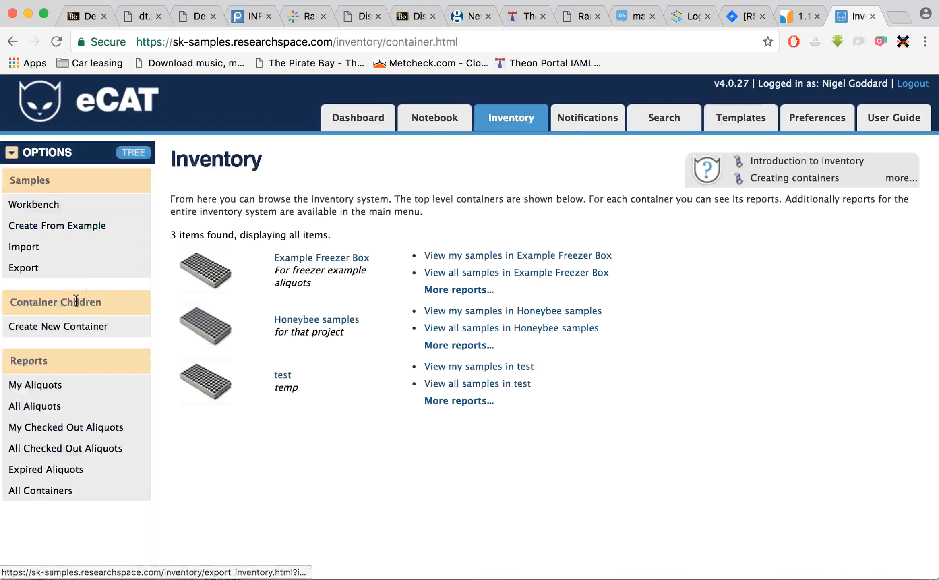
left_click(60, 327)
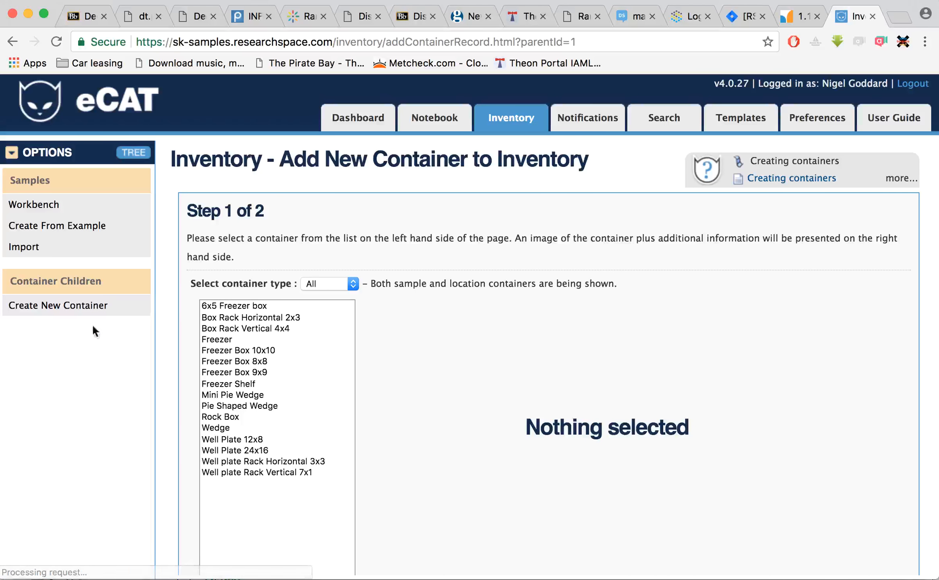
left_click(228, 417)
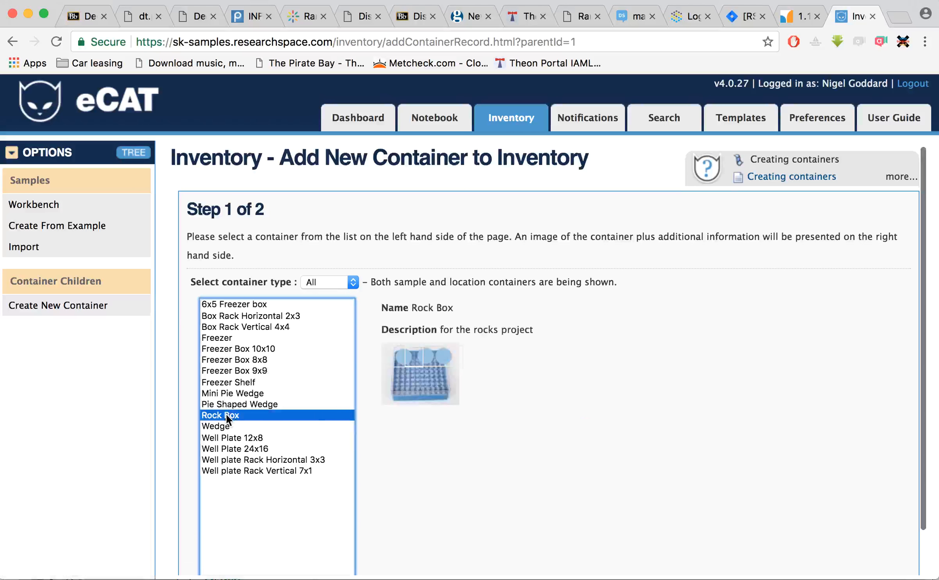
scroll(607, 406, "down", 3)
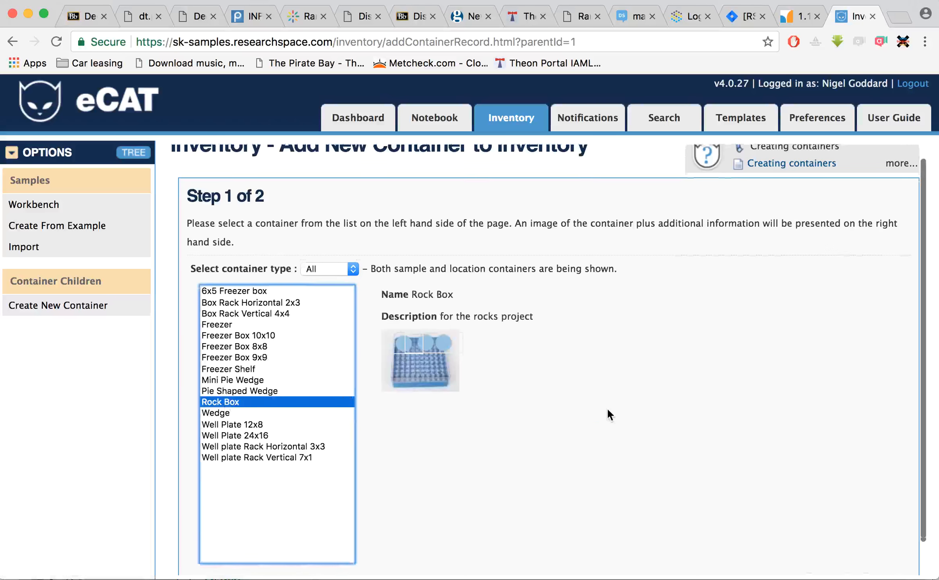
left_click(883, 545)
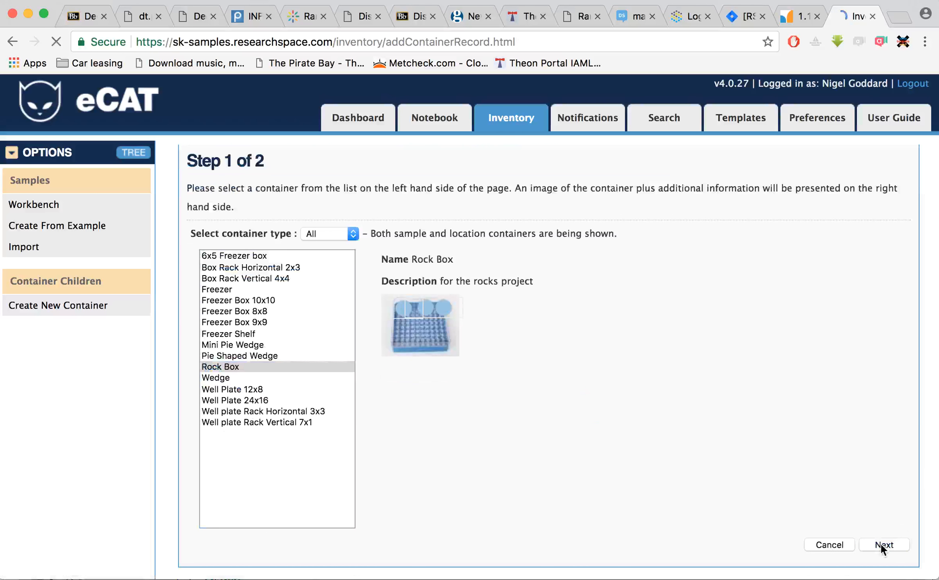
Name the container "Rocks A", describe it as "abc", and finish adding it to the inventory
left_click(305, 276)
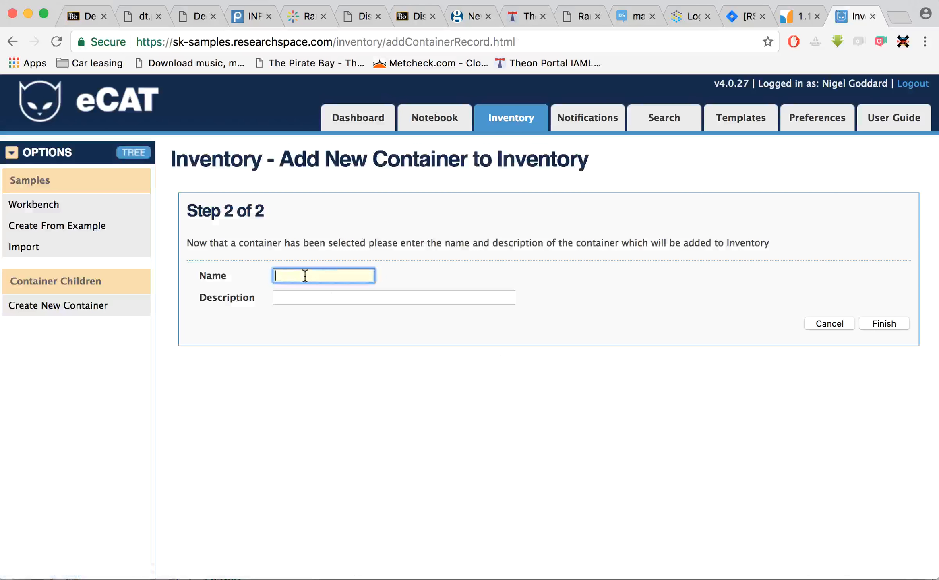
type("Rocks A")
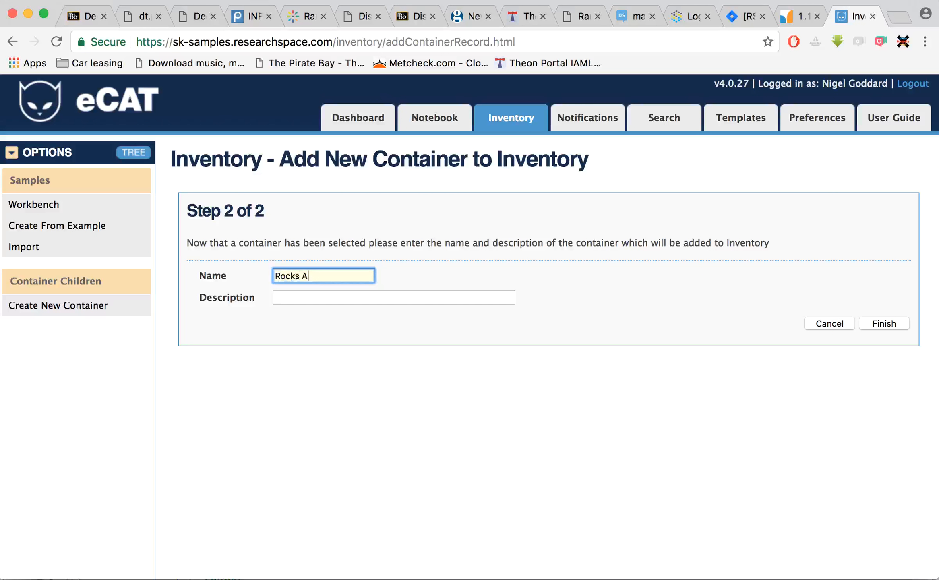
left_click(318, 296)
type("abc")
left_click(898, 323)
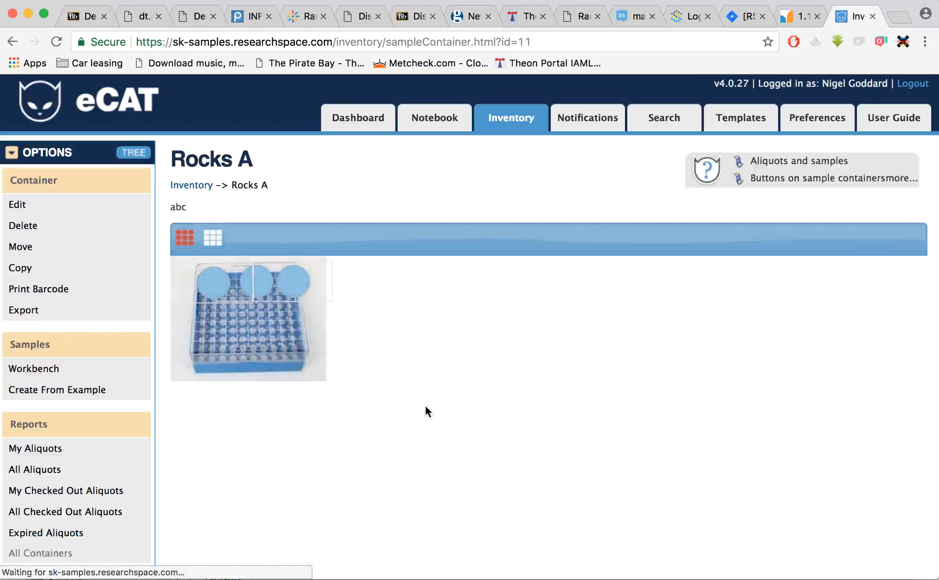
Open the Rocks A container from the inventory overview and select the first and third sample locations on its image
left_click(183, 186)
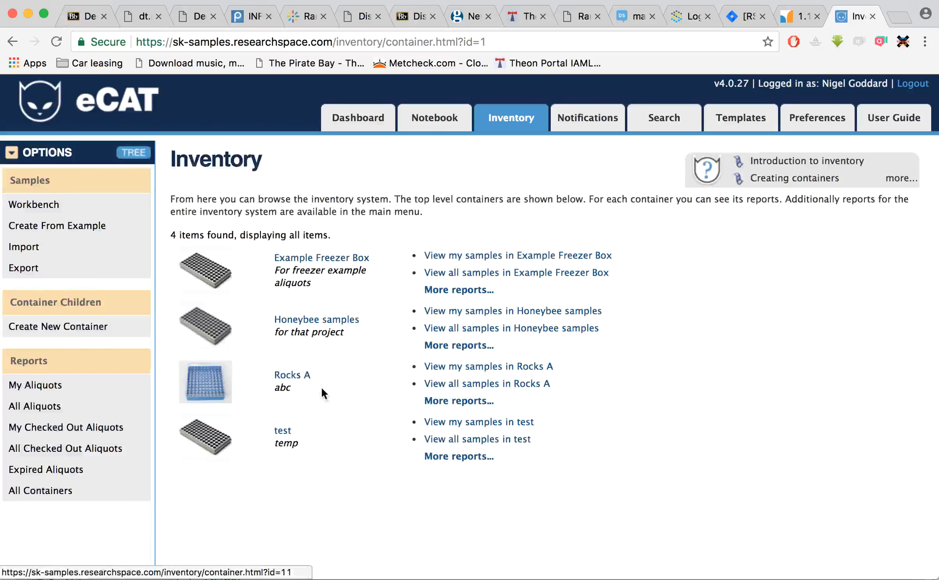
left_click(296, 378)
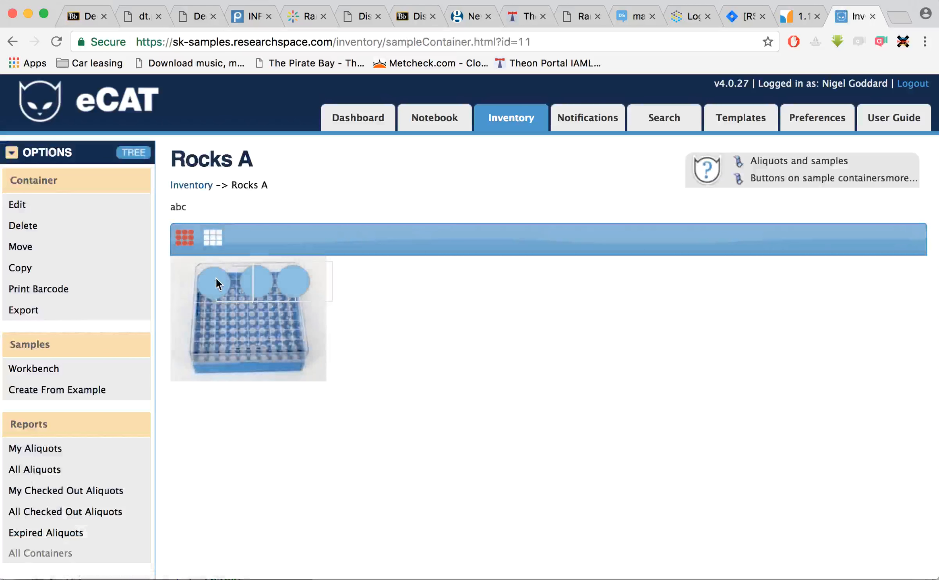
left_click(216, 277)
left_click(264, 283)
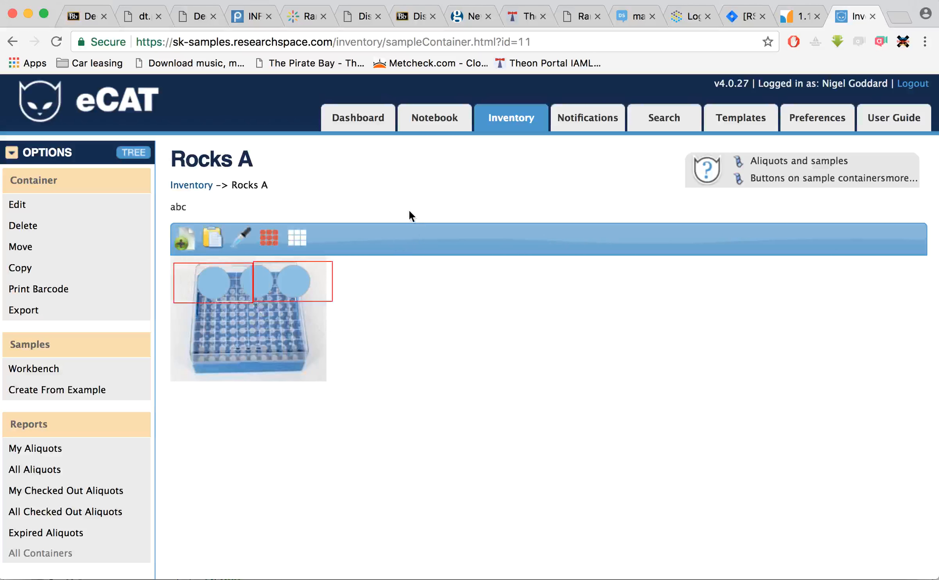
Review the form for a new container template of type Location Container, including the type's description, and cancel it
left_click(729, 121)
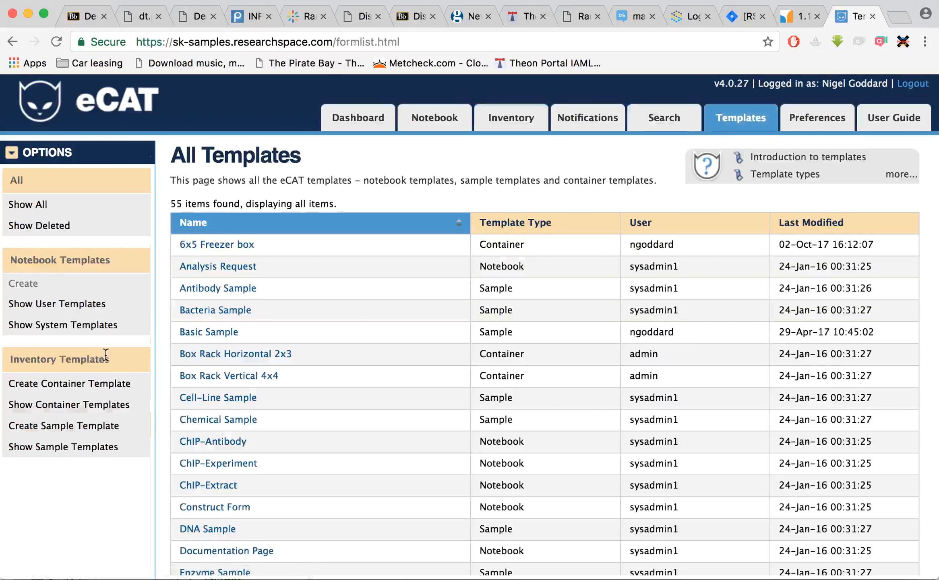
left_click(81, 386)
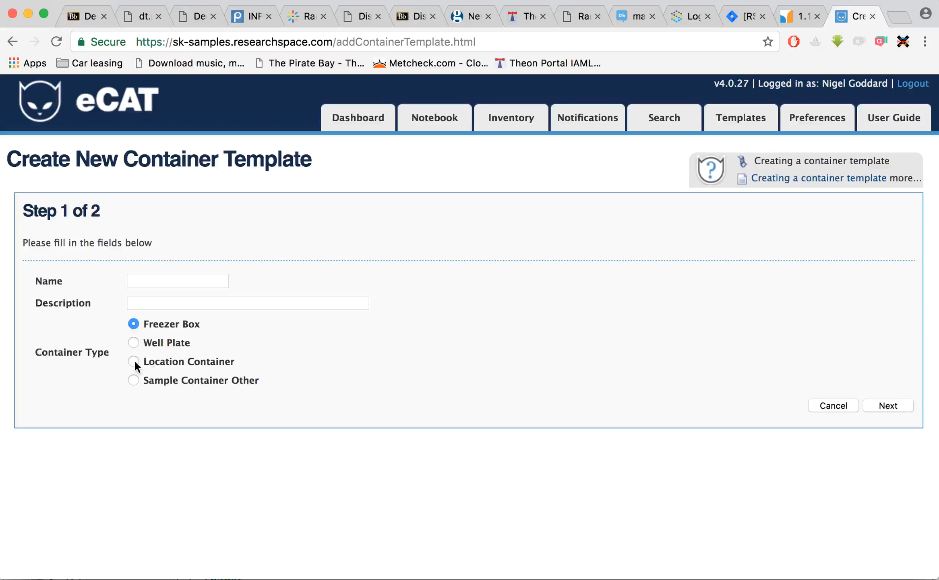
mouse_move(166, 362)
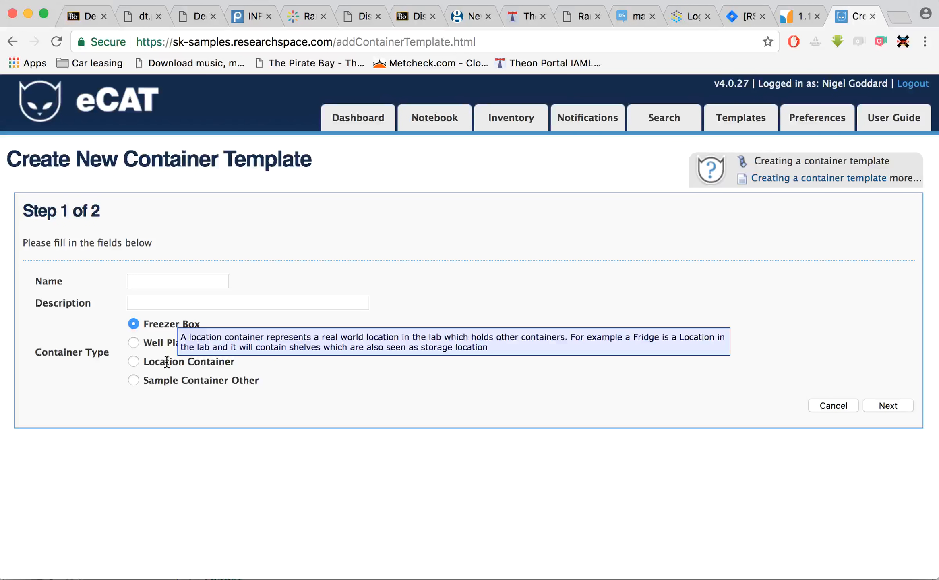
left_click(133, 360)
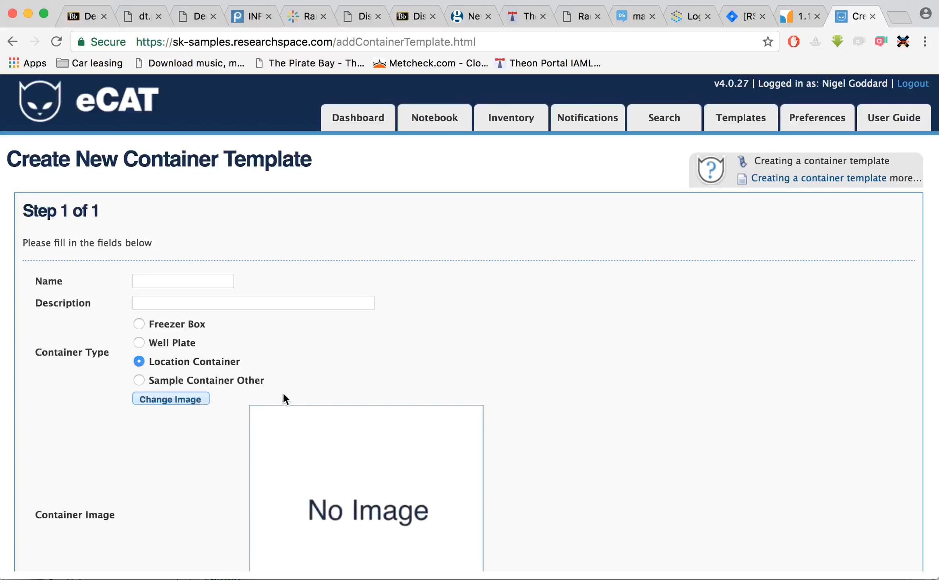
scroll(336, 377, "down", 3)
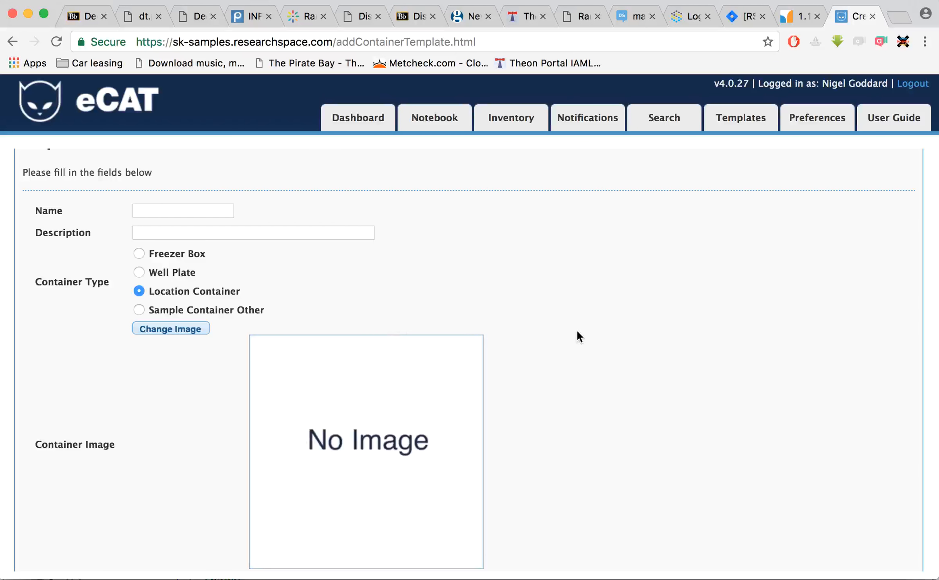
scroll(577, 331, "up", 3)
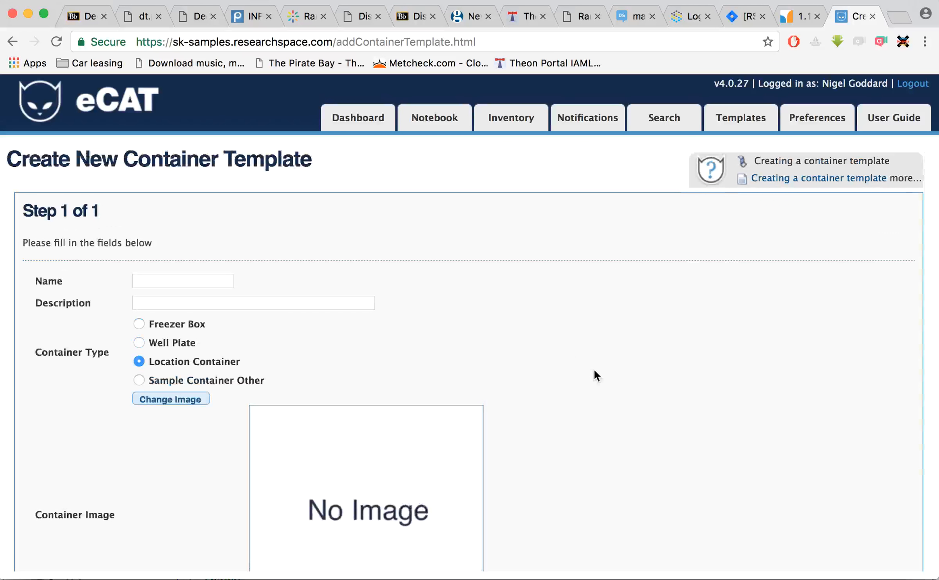
scroll(692, 436, "down", 5)
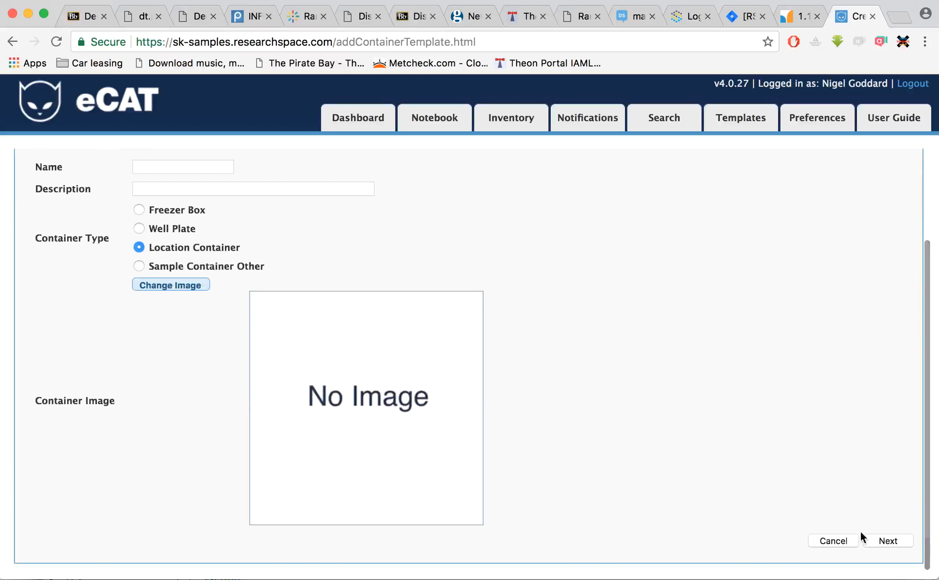
left_click(852, 540)
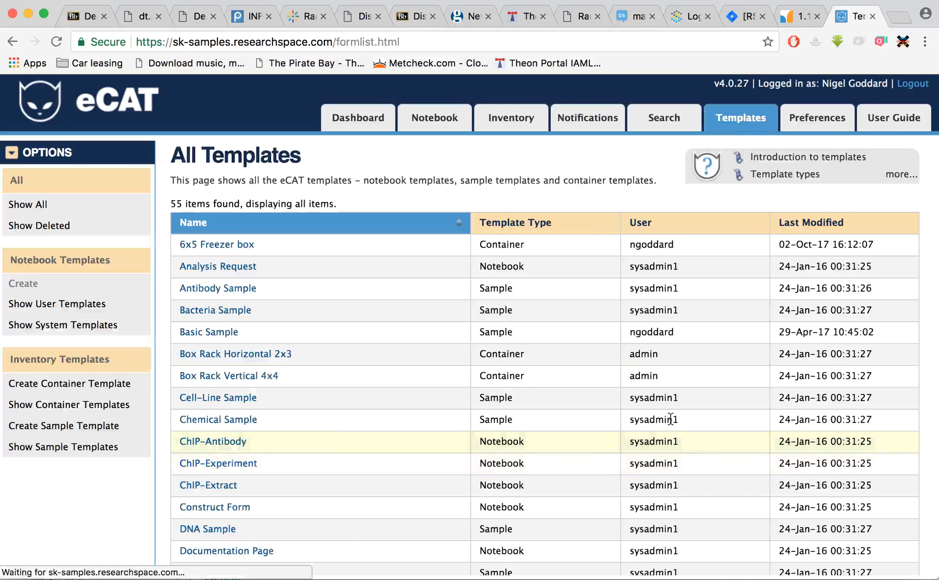
Start a new top-level inventory container and filter the available container types by Sample, followed by Location
left_click(503, 121)
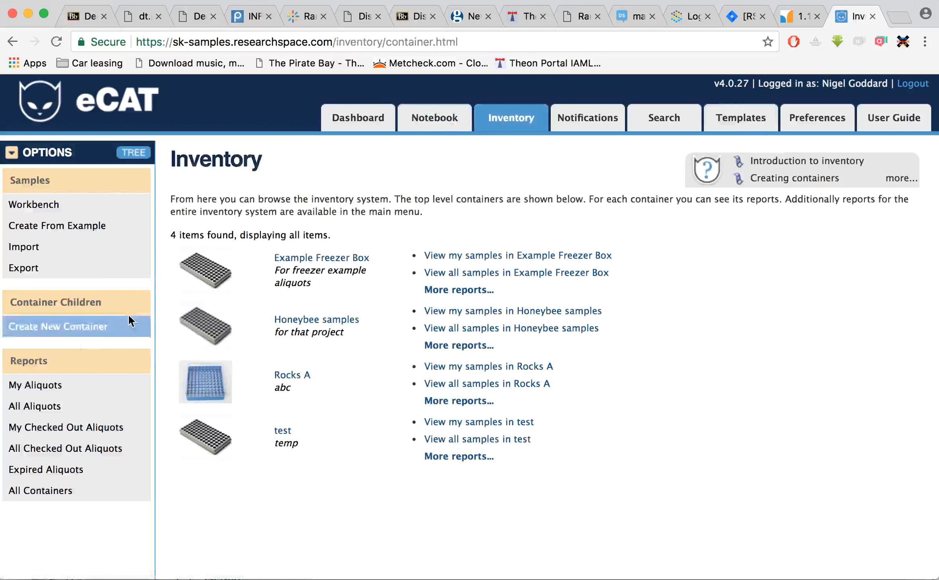
left_click(94, 330)
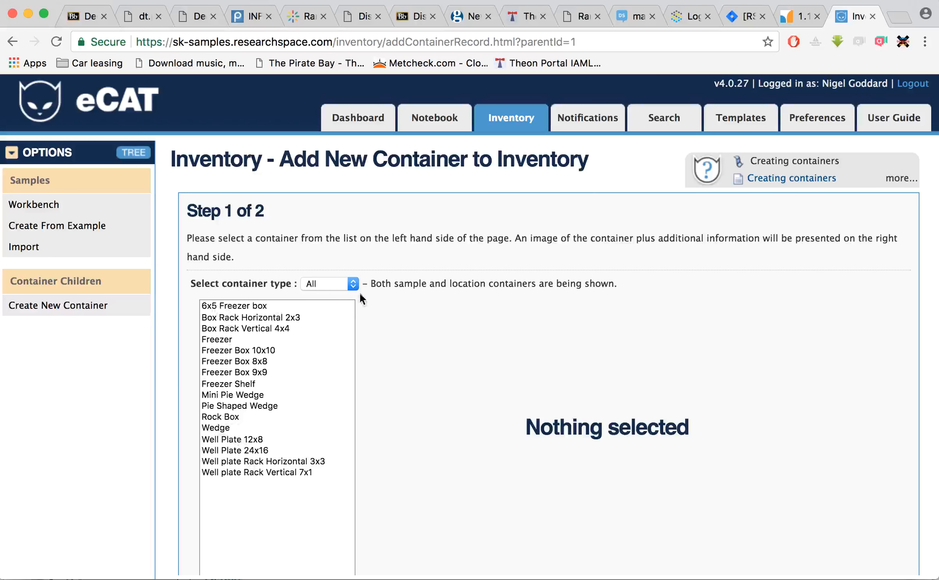
left_click(352, 282)
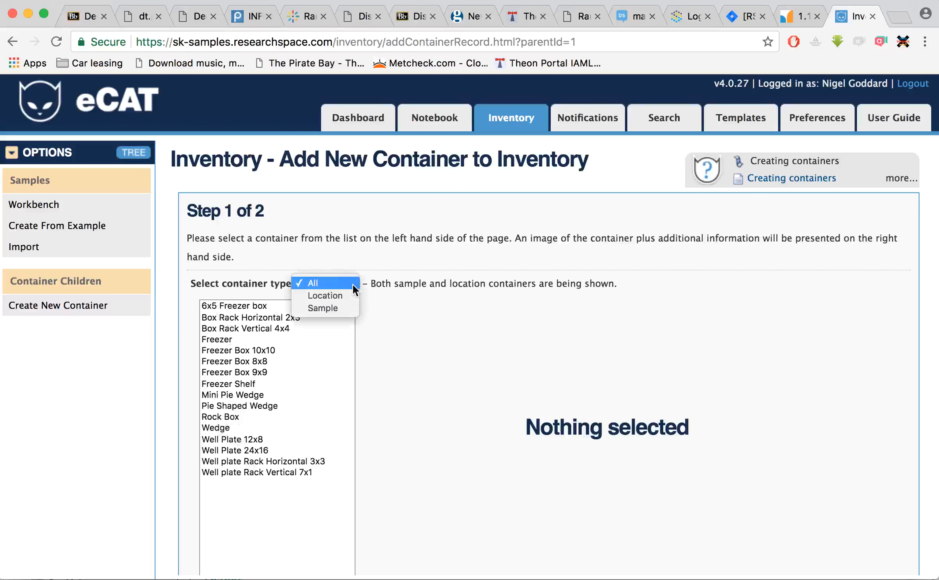
left_click(331, 307)
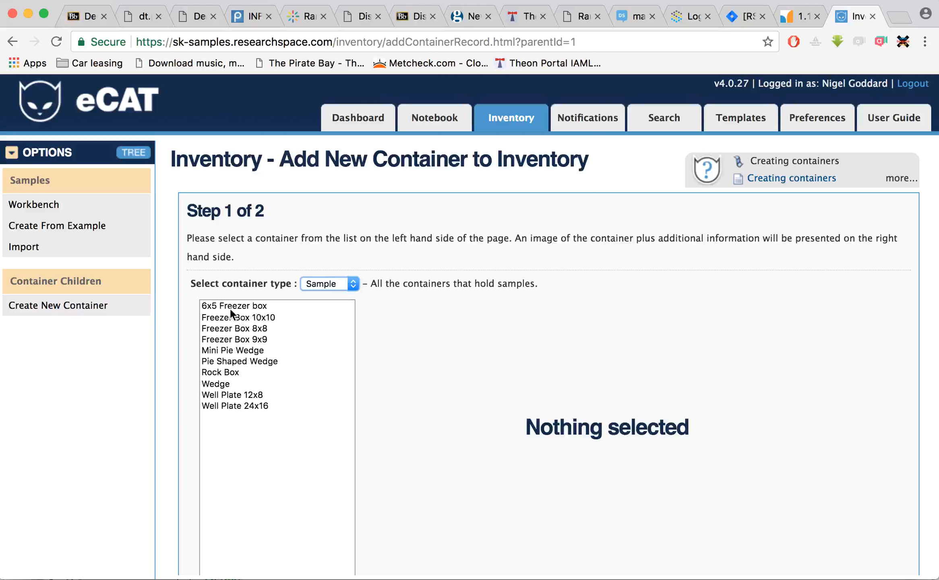
left_click(347, 281)
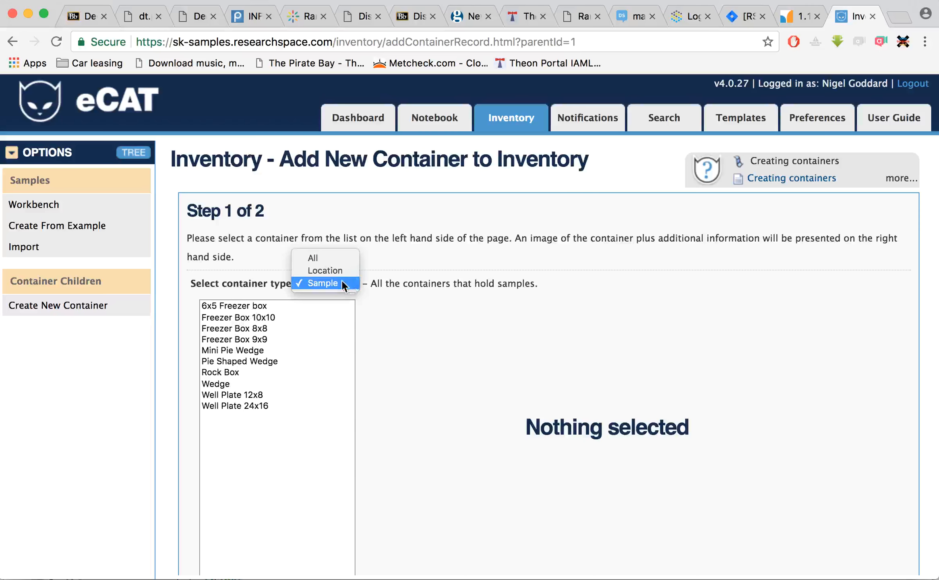
left_click(340, 270)
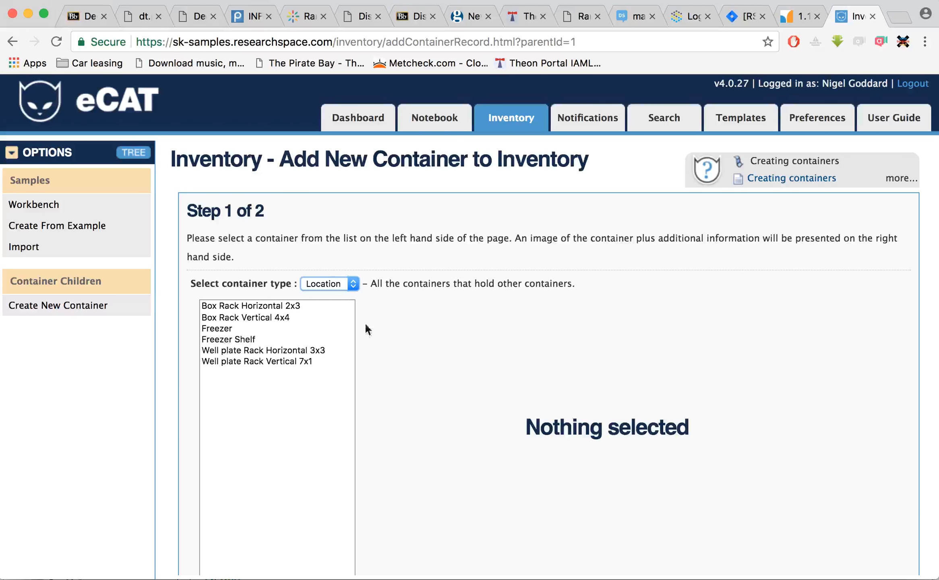
Base the new inventory container on the Freezer template and continue to its naming details
left_click(221, 328)
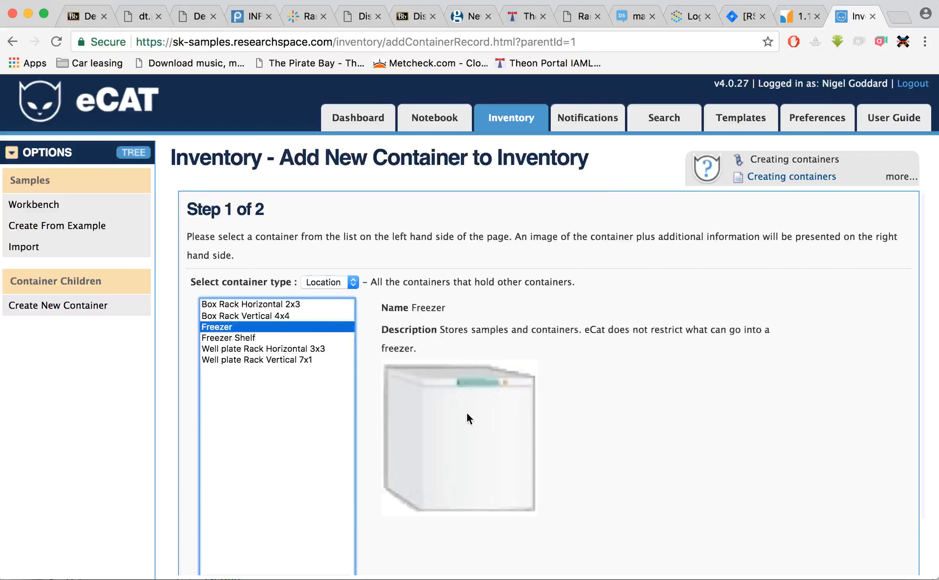
scroll(698, 472, "down", 3)
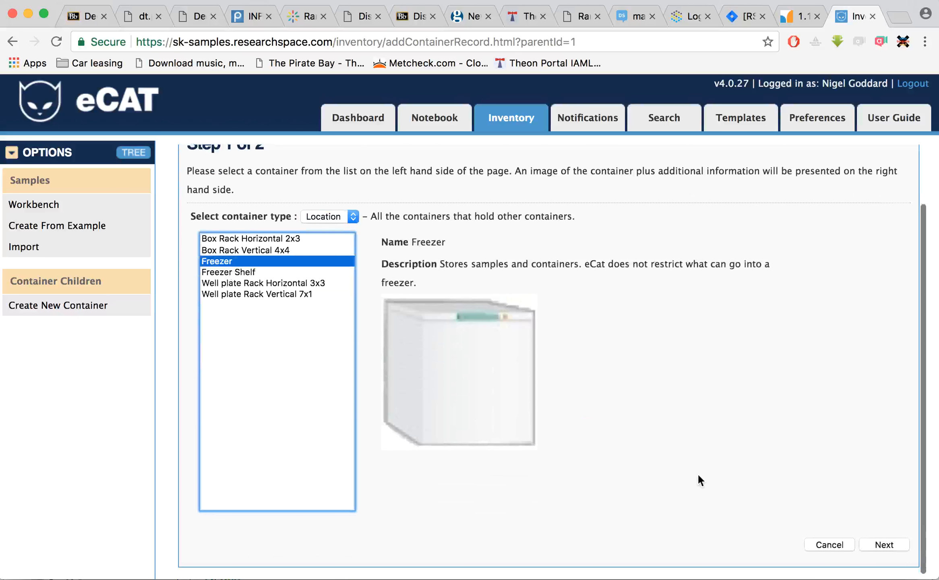
left_click(880, 543)
Name the new container "-60", describe it as "-60 freezer", and finish adding it to the inventory
left_click(325, 275)
left_click(324, 274)
type("-60")
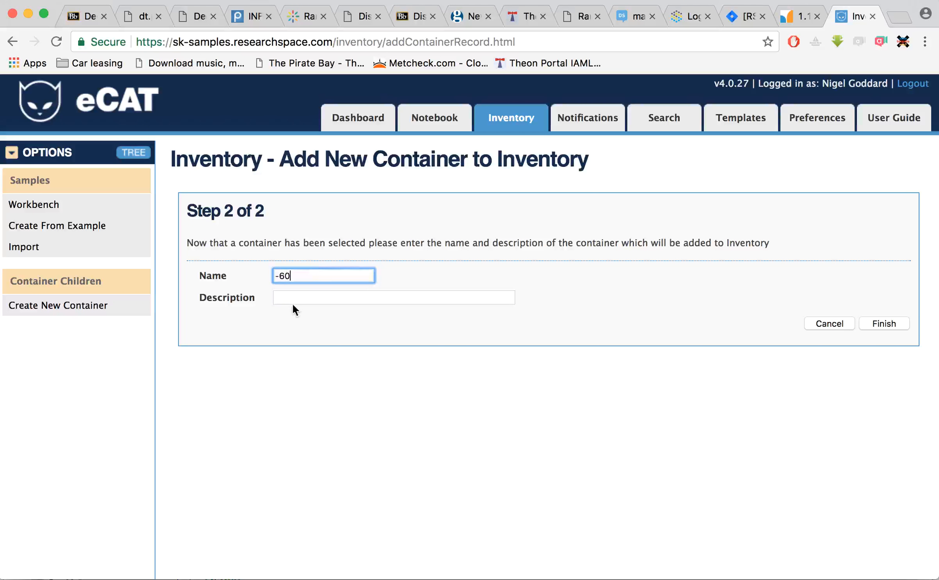
left_click(293, 300)
type("-60 freezer")
left_click(883, 324)
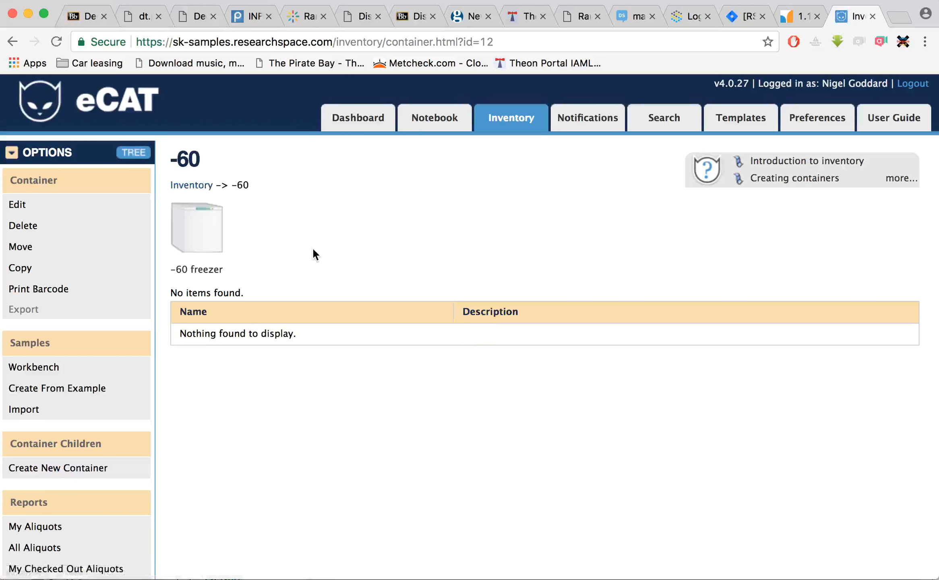
Open the -60 freezer container from the inventory overview to check its contents, and return to the overview
left_click(200, 186)
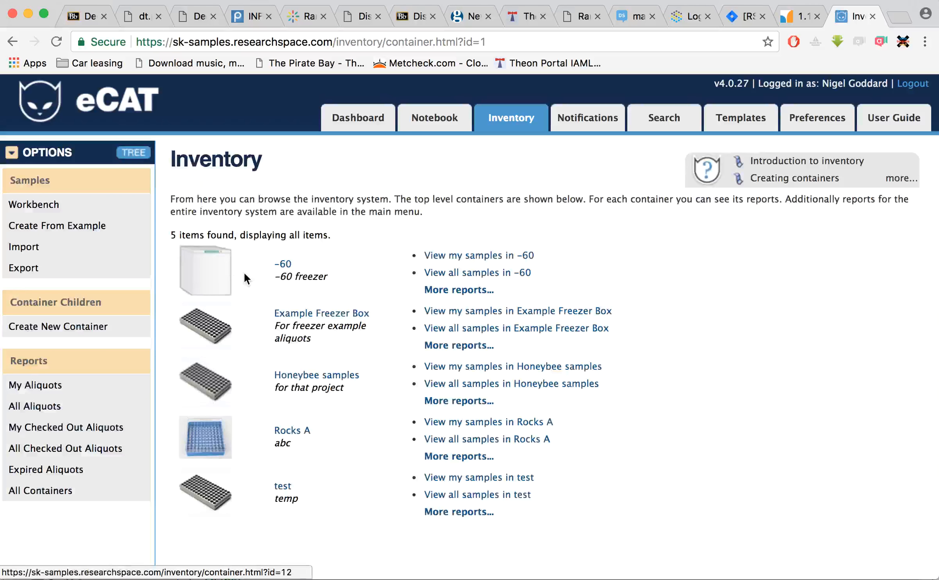
left_click(208, 283)
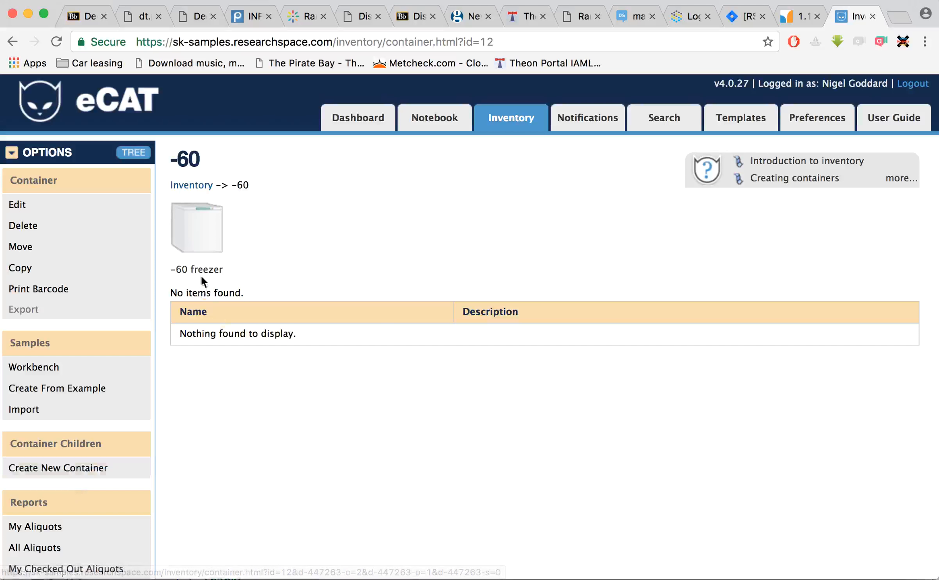
left_click(200, 186)
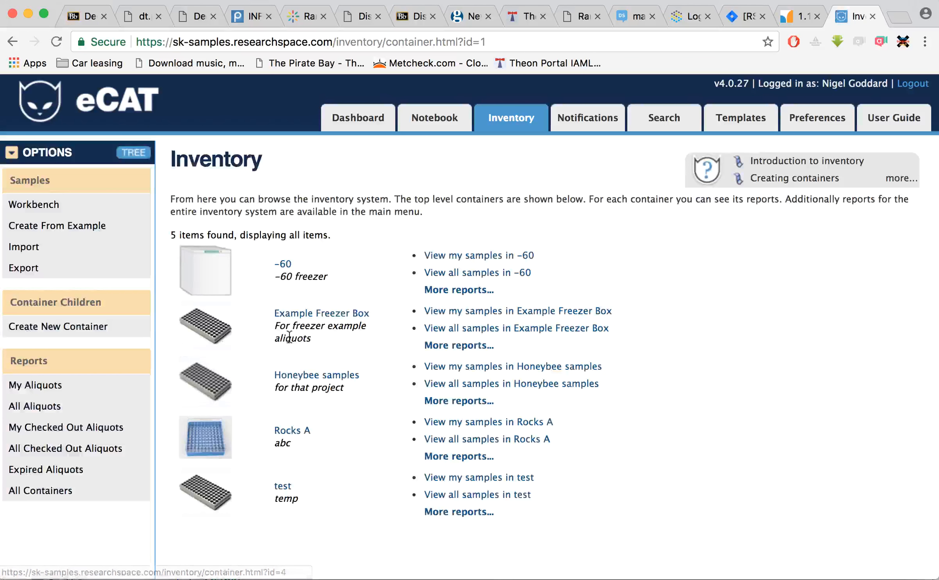
View the Honeybee samples container's grid and the list of all templates, and return to the inventory overview
left_click(311, 376)
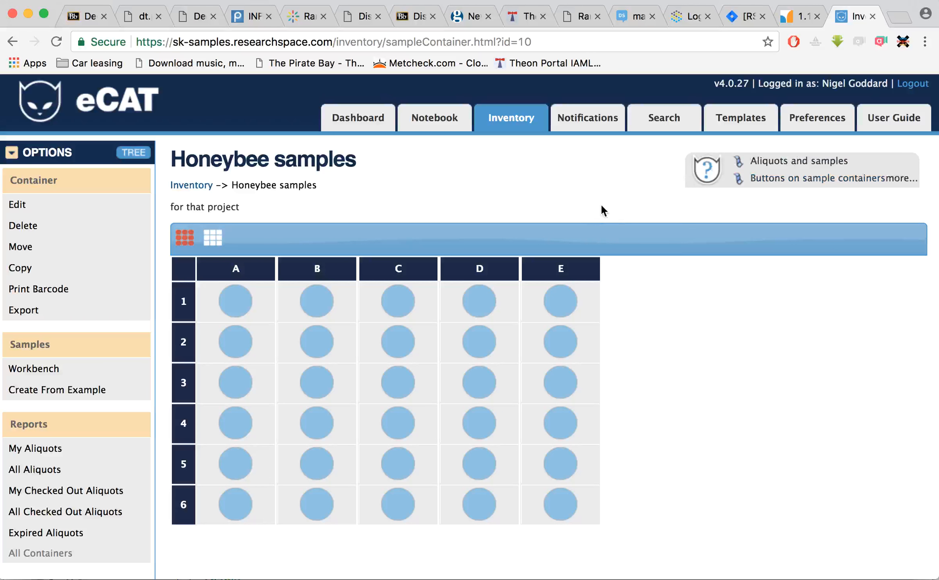
left_click(732, 116)
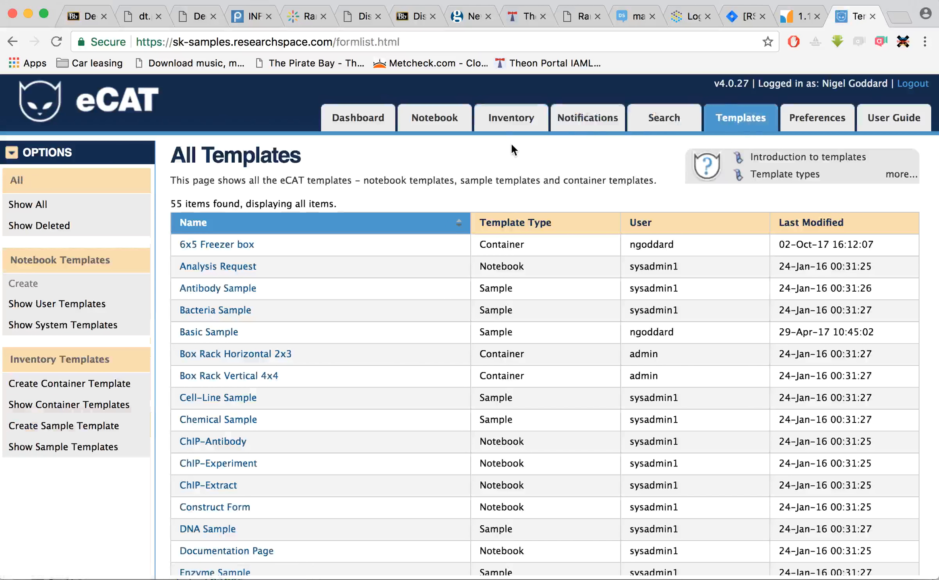
left_click(501, 119)
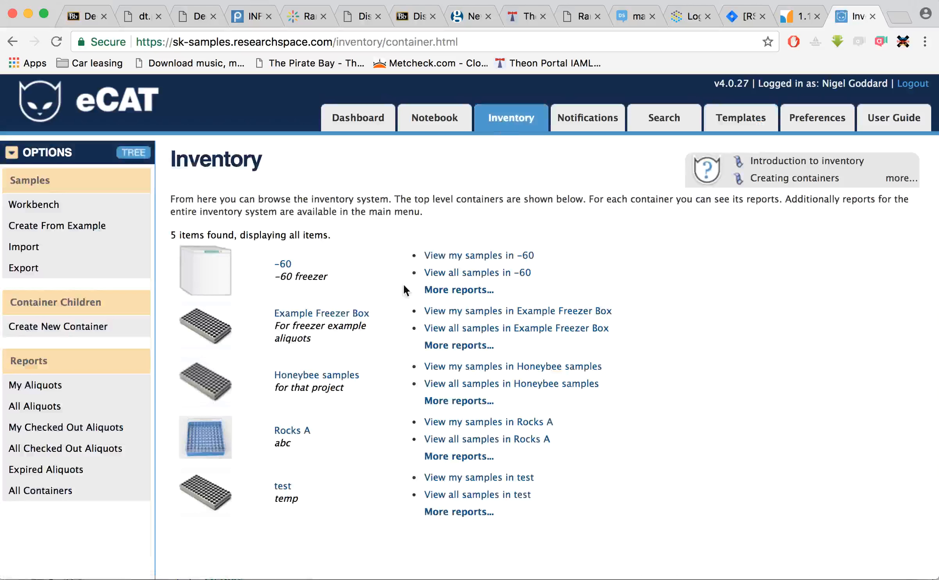